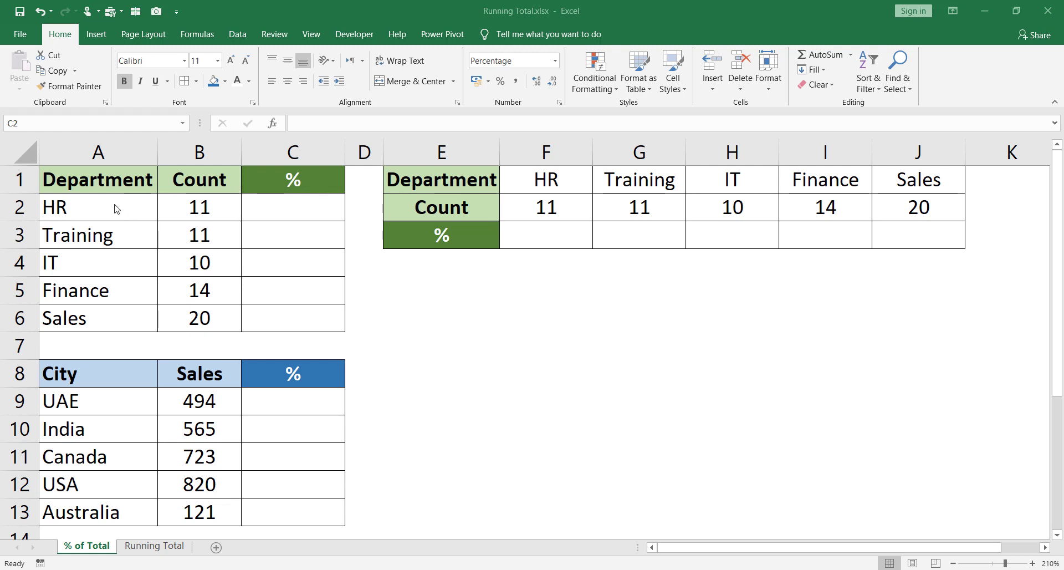
# - Select the Count values B2:B6 and bring up Quick Analysis for them with Ctrl+Q
pyautogui.moveTo(112, 206); pyautogui.dragTo(220, 321)
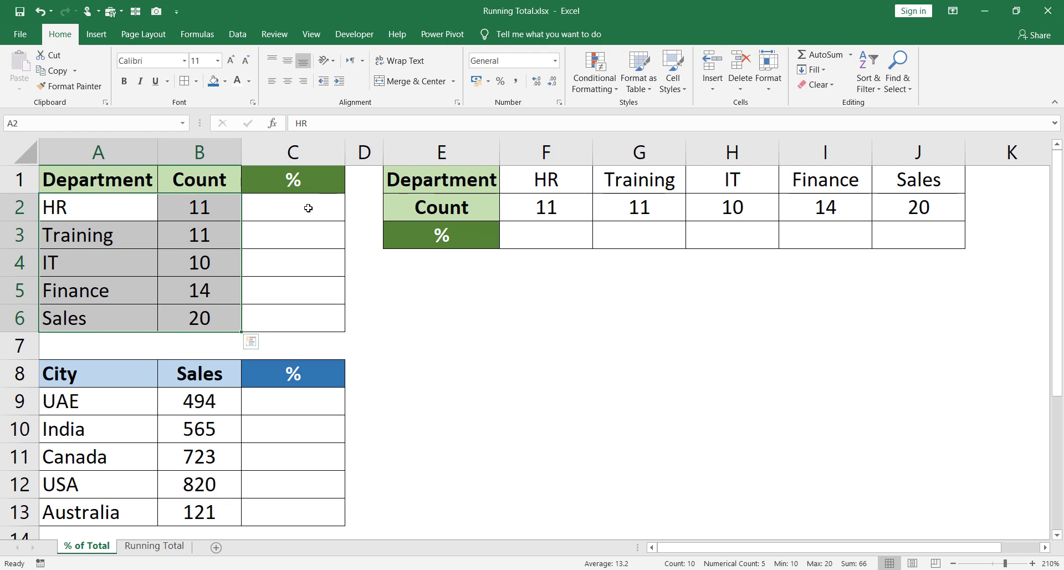
pyautogui.click(308, 208)
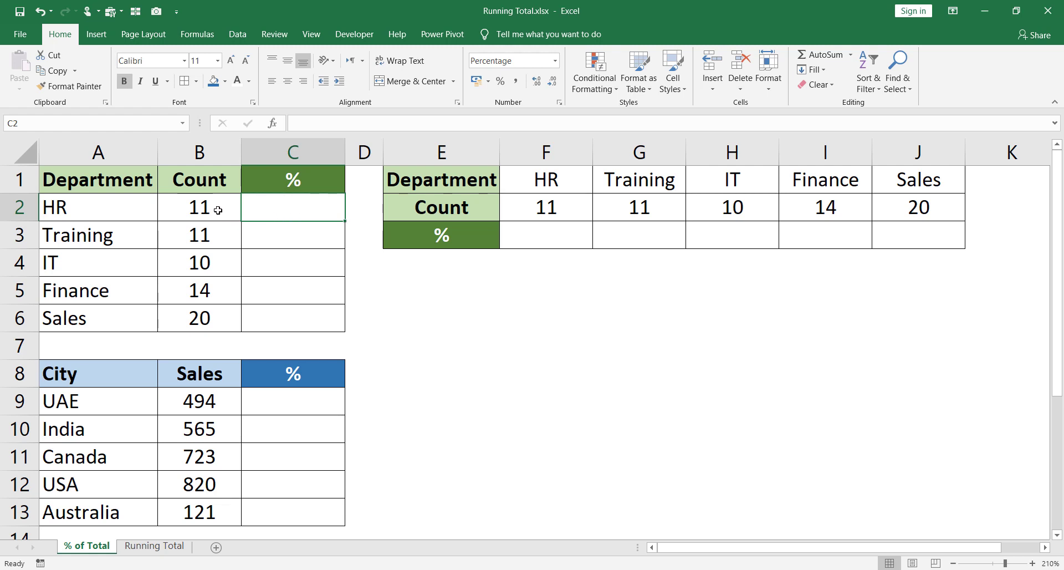
pyautogui.moveTo(218, 210); pyautogui.dragTo(221, 313)
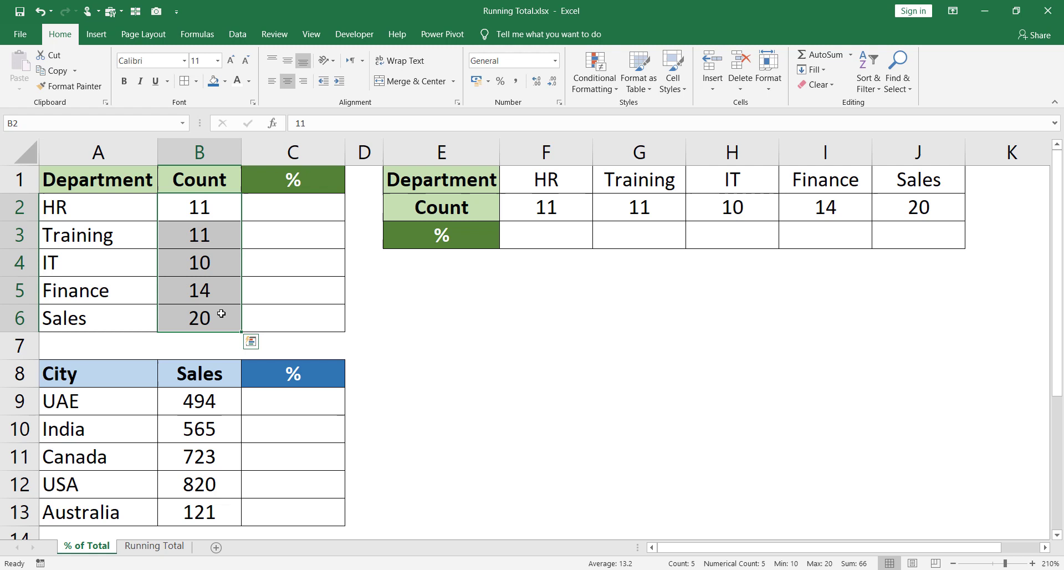
pyautogui.hotkey('ctrl', 'q')
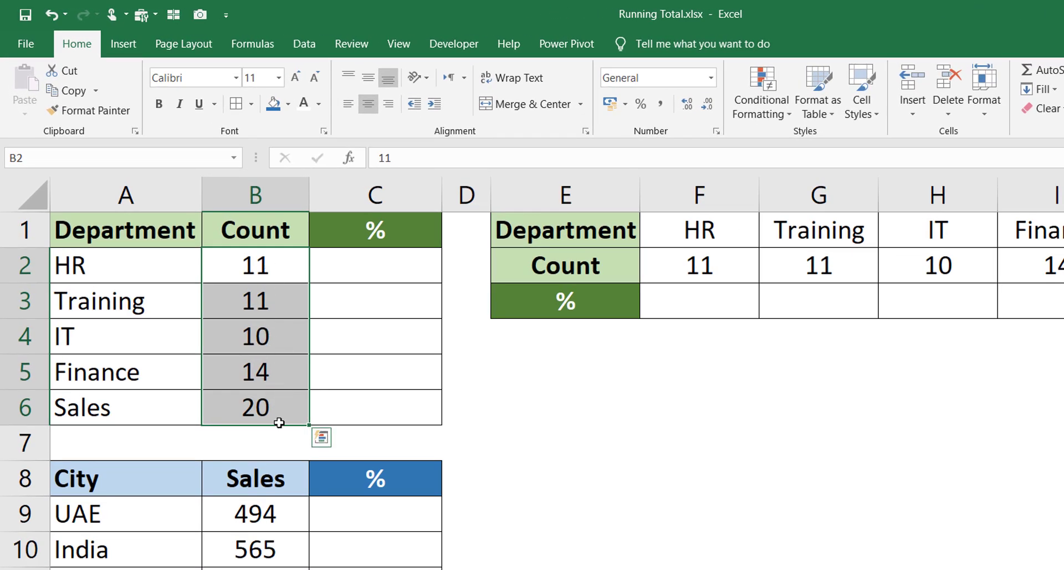
pyautogui.click(321, 439)
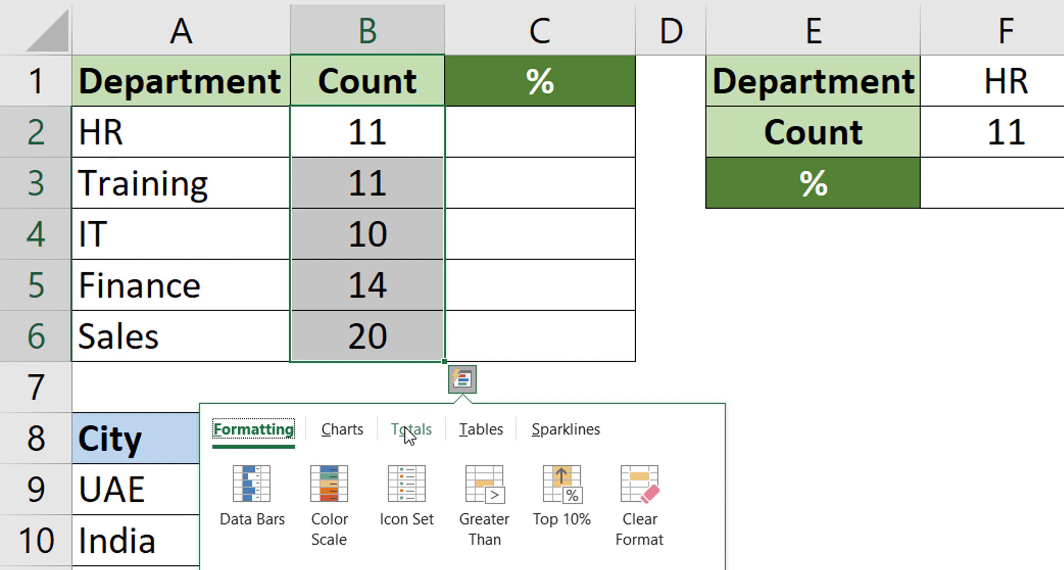
# - Apply the column % Total from Totals, giving 16.67%, 16.67%, 15.15%, 21.21% and 30.30% in C2:C6
pyautogui.click(409, 431)
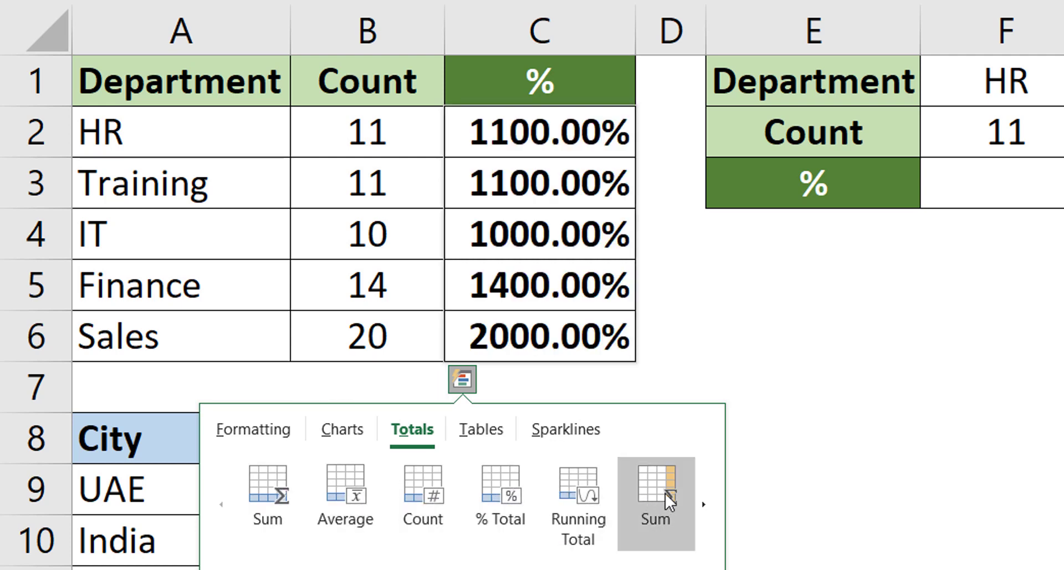
pyautogui.click(703, 493)
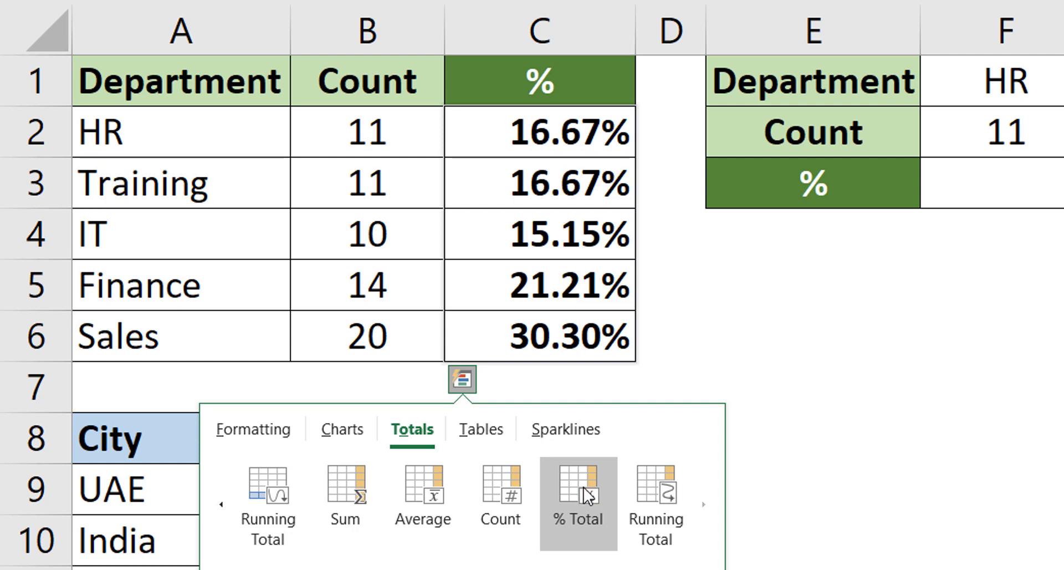
pyautogui.click(584, 487)
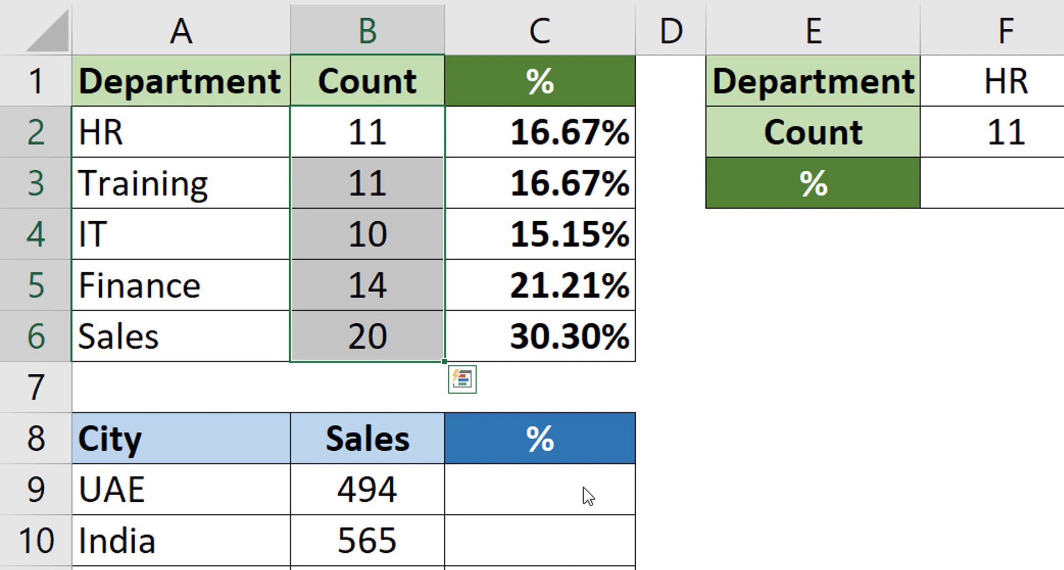
pyautogui.click(504, 153)
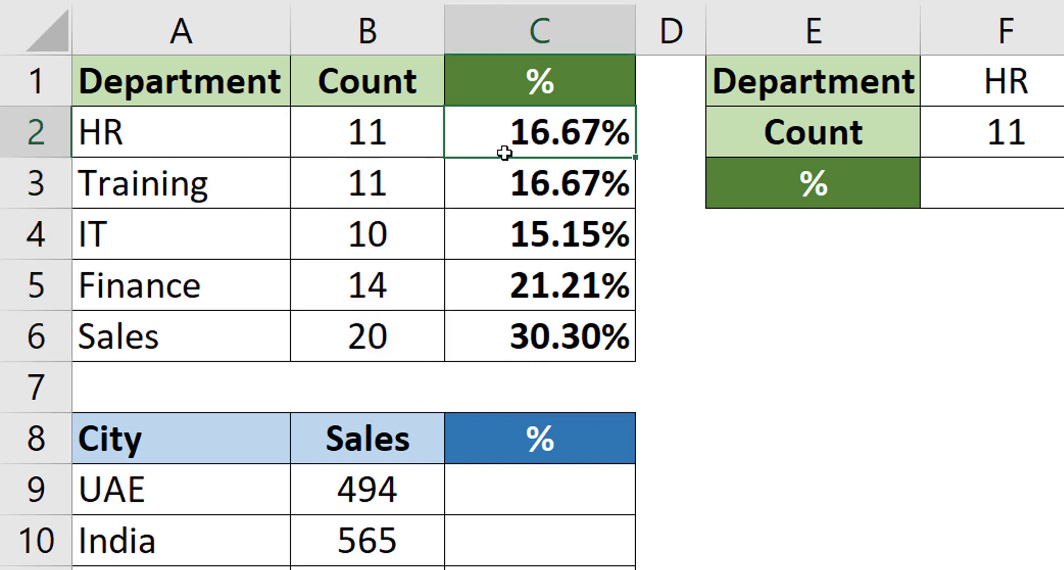
pyautogui.doubleClick(484, 133)
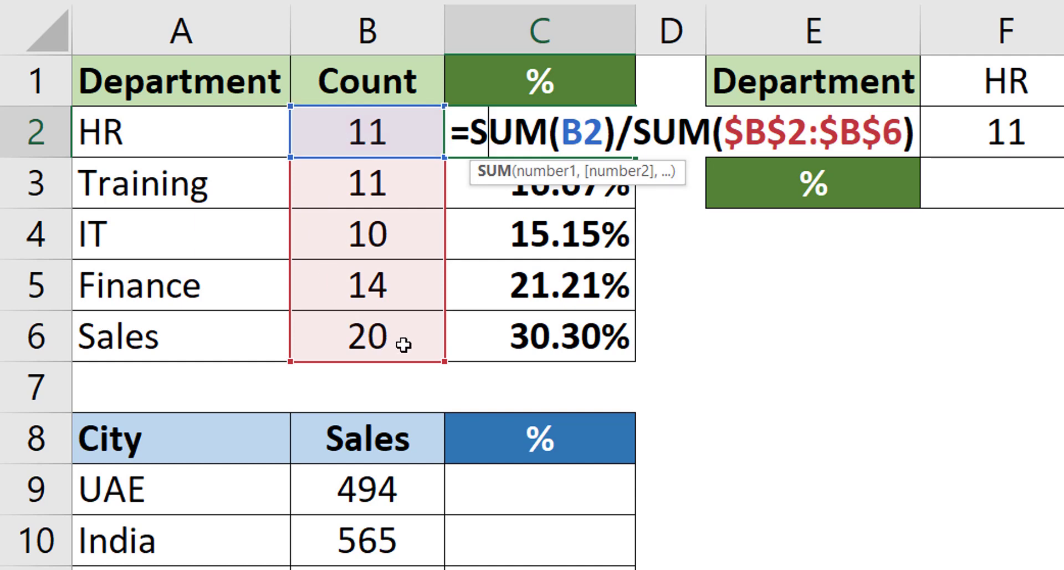
pyautogui.hotkey('ctrl', 'Return')
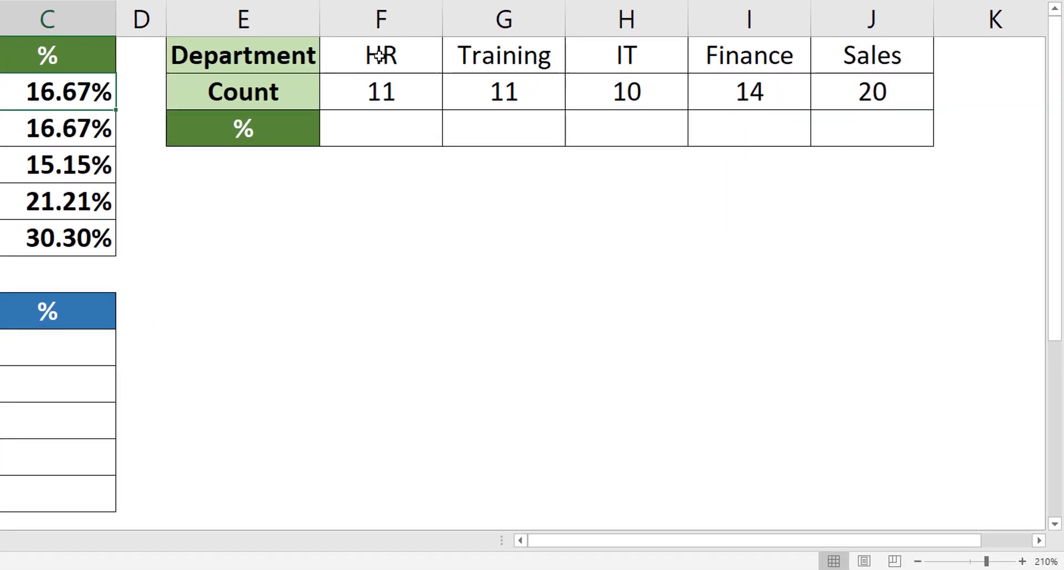
# - Select the horizontal table's department counts F2:J2
pyautogui.moveTo(527, 169); pyautogui.dragTo(659, 193)
pyautogui.moveTo(542, 86); pyautogui.dragTo(873, 95)
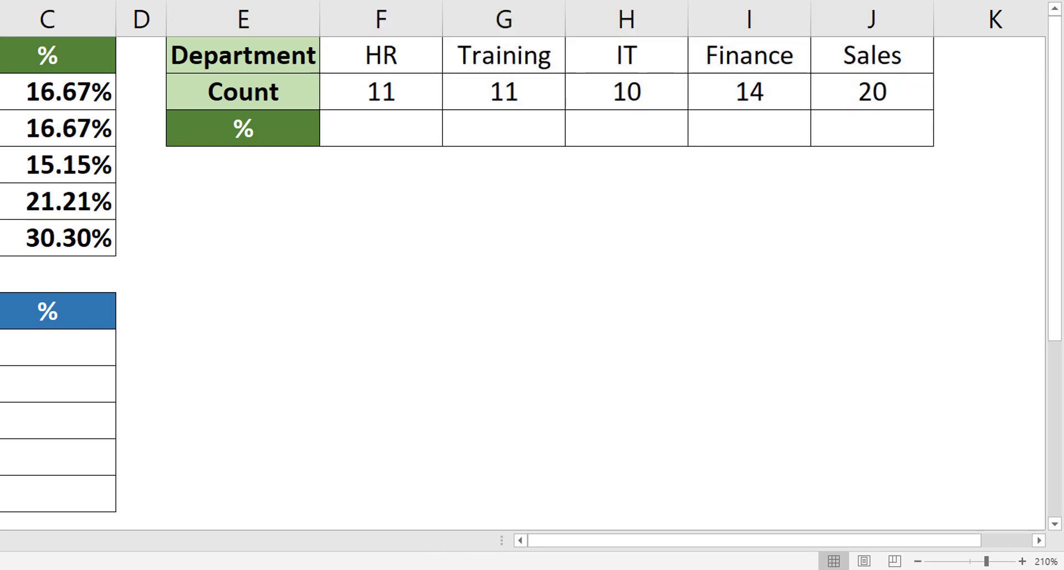
pyautogui.moveTo(8, 55); pyautogui.dragTo(70, 246)
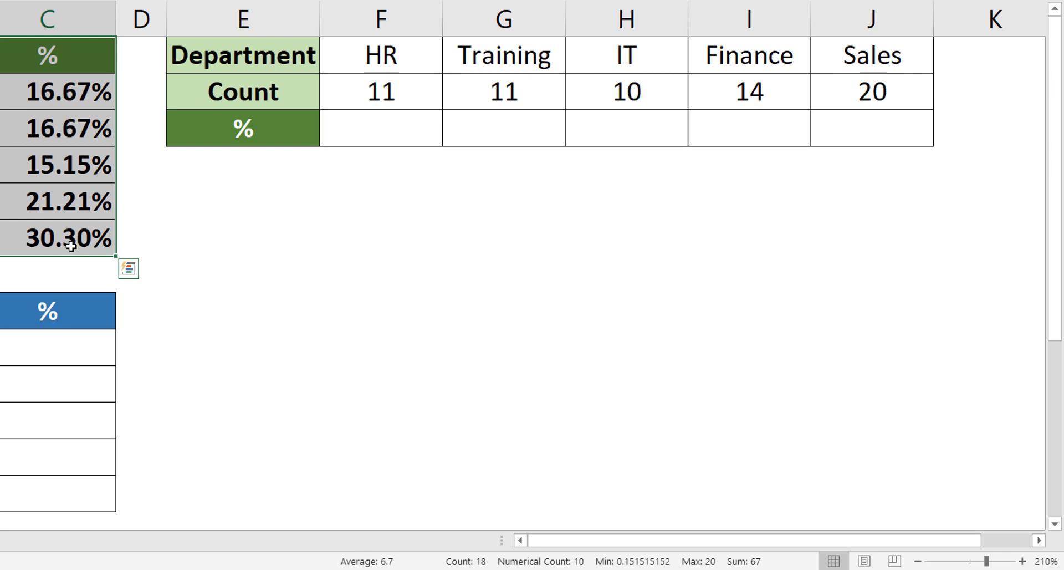
pyautogui.click(294, 55)
pyautogui.moveTo(492, 67); pyautogui.dragTo(872, 161)
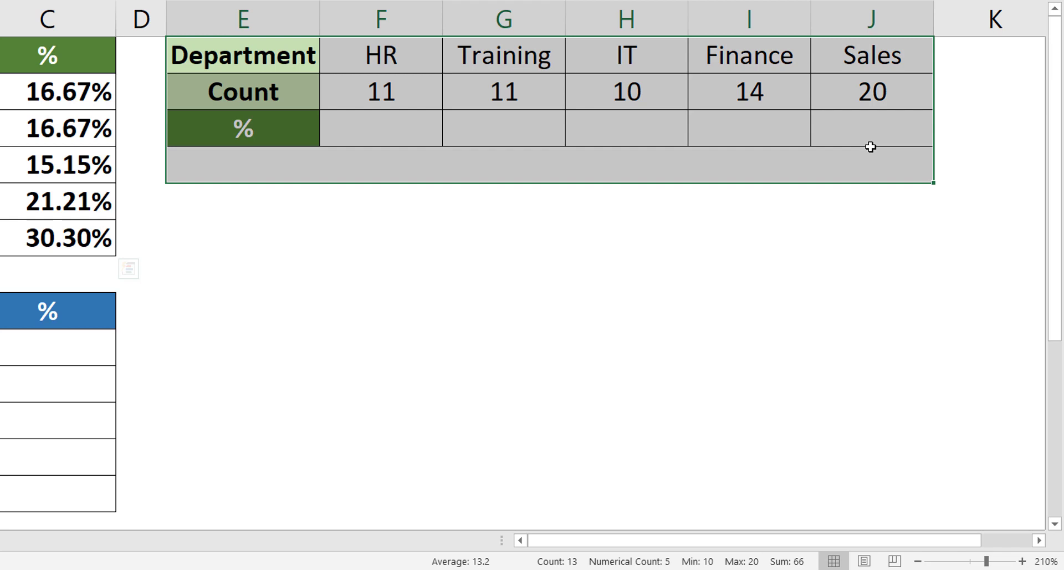
pyautogui.moveTo(441, 122); pyautogui.dragTo(826, 143)
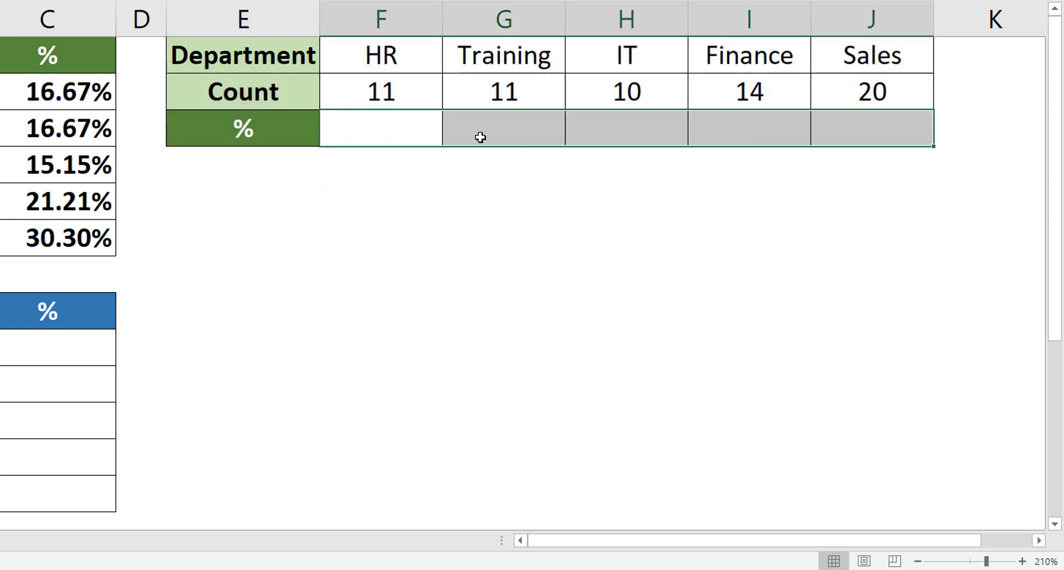
pyautogui.click(393, 93)
pyautogui.moveTo(394, 93); pyautogui.dragTo(861, 94)
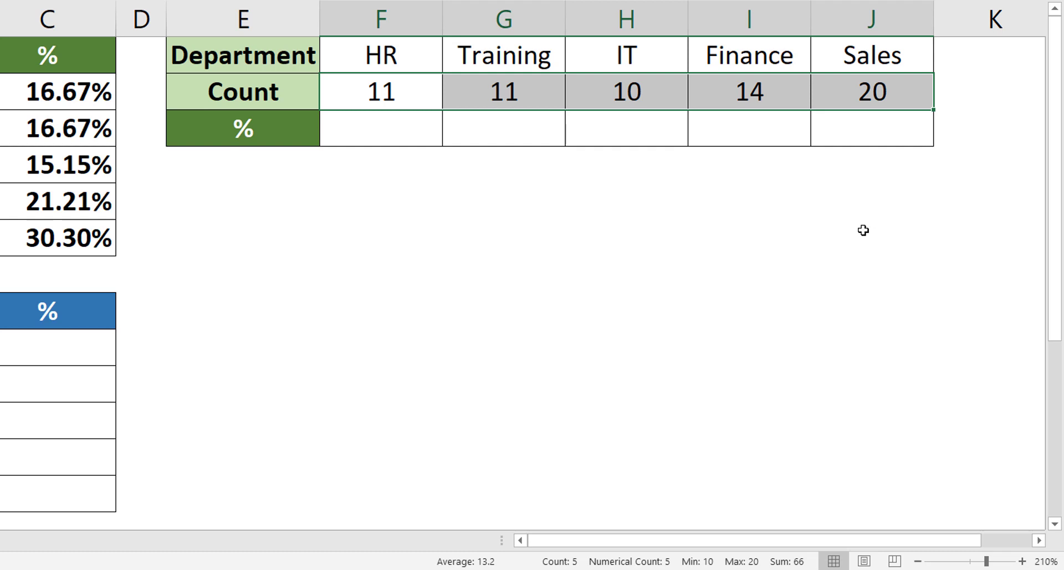
# - Apply the row % Total, filling F3:J3 with 16.67%, 16.67%, 15.15%, 21.21% and 30.30%
pyautogui.hotkey('ctrl', 'q')
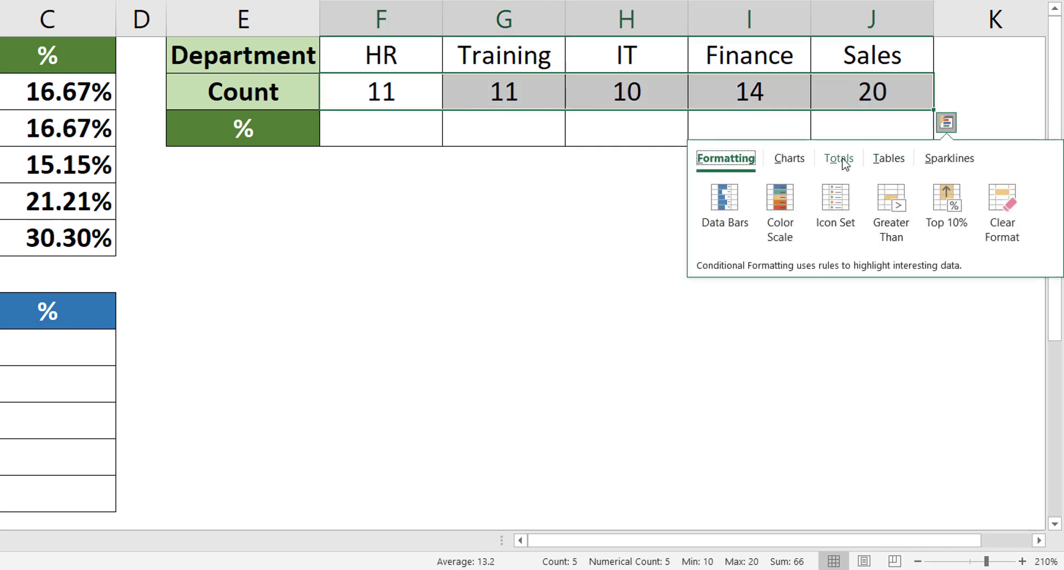
pyautogui.click(838, 159)
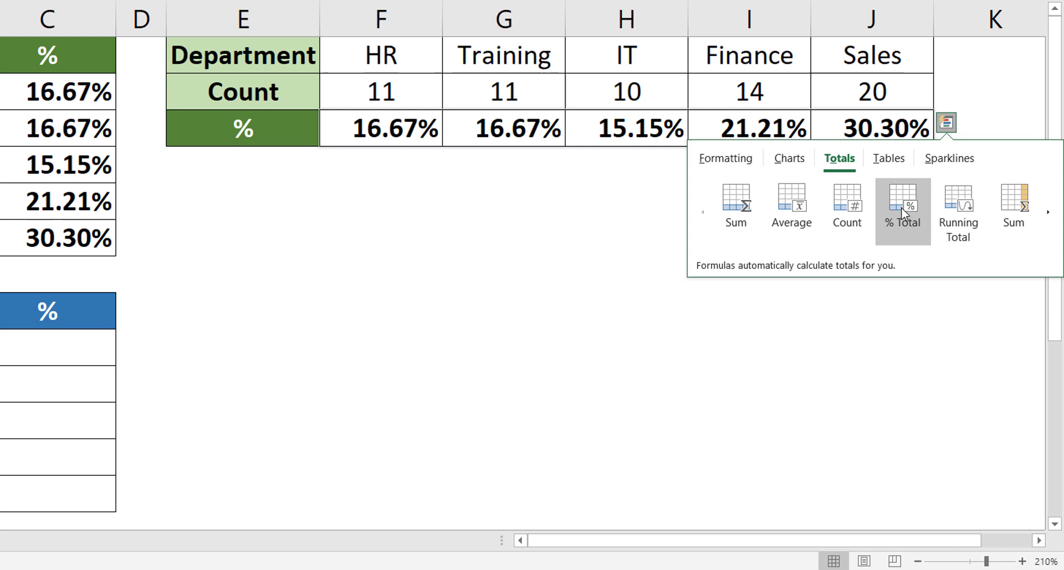
pyautogui.click(901, 208)
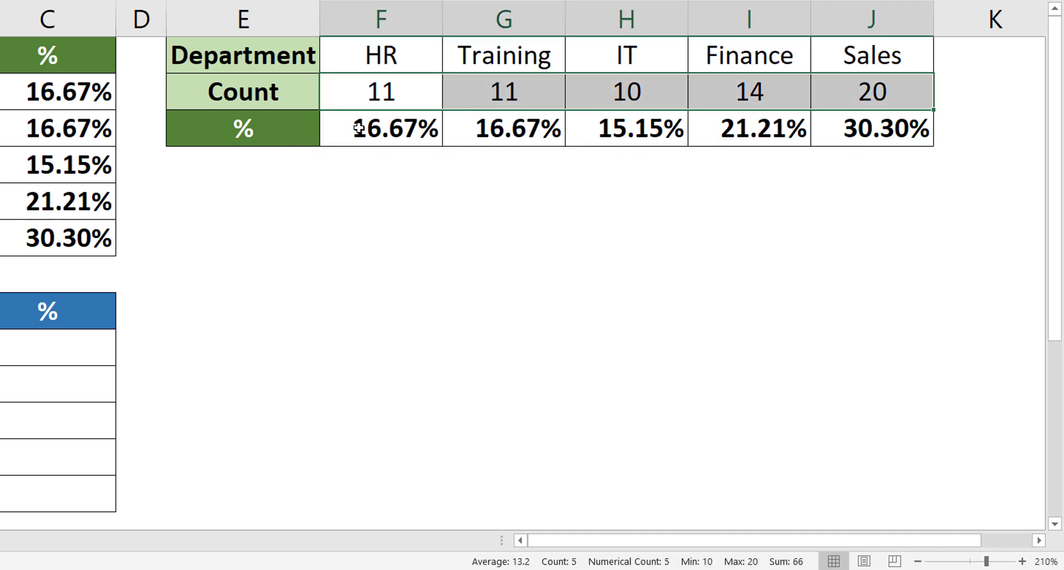
pyautogui.click(376, 144)
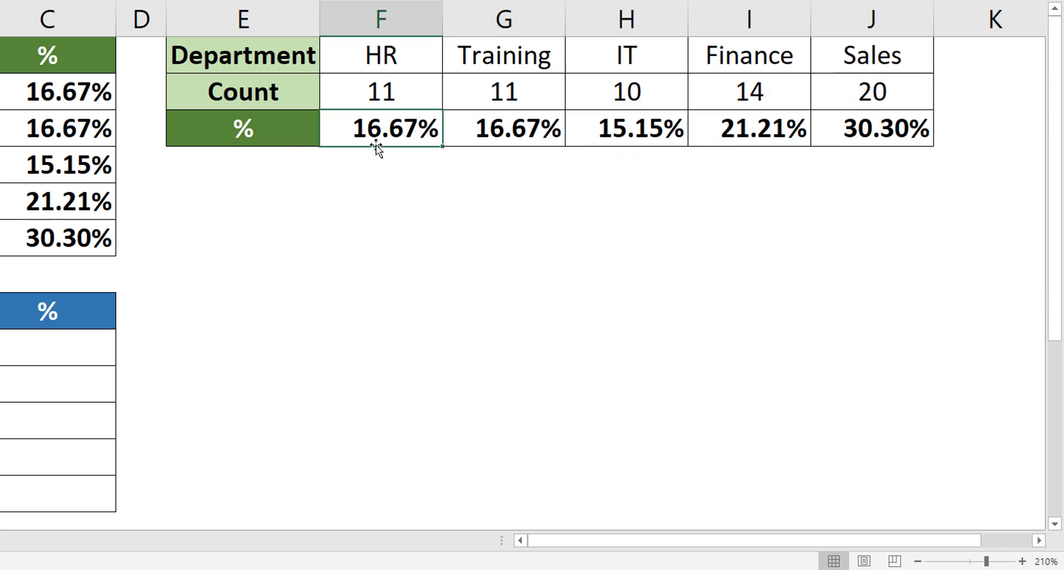
pyautogui.doubleClick(379, 134)
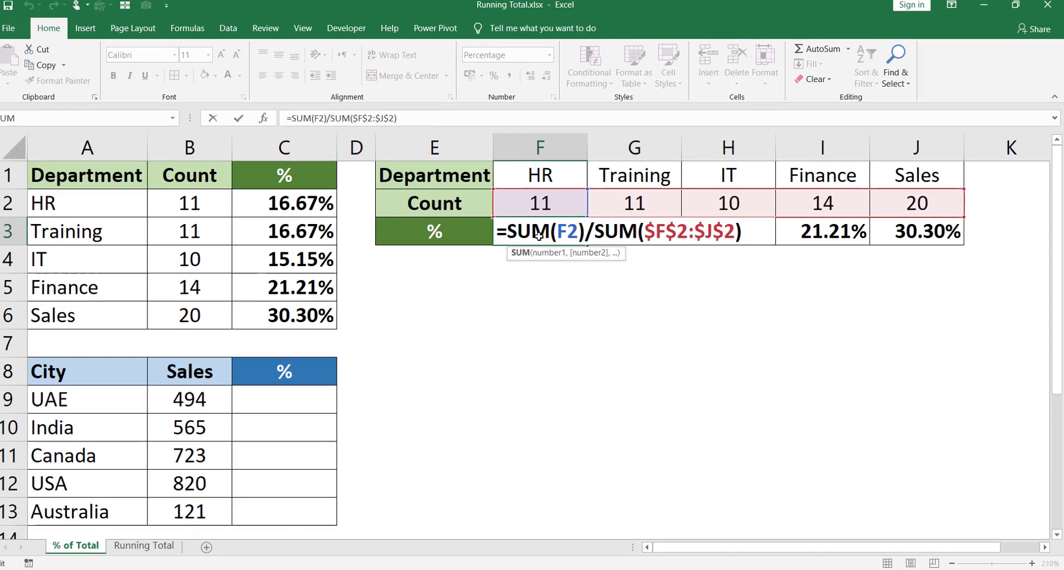
pyautogui.press('Escape')
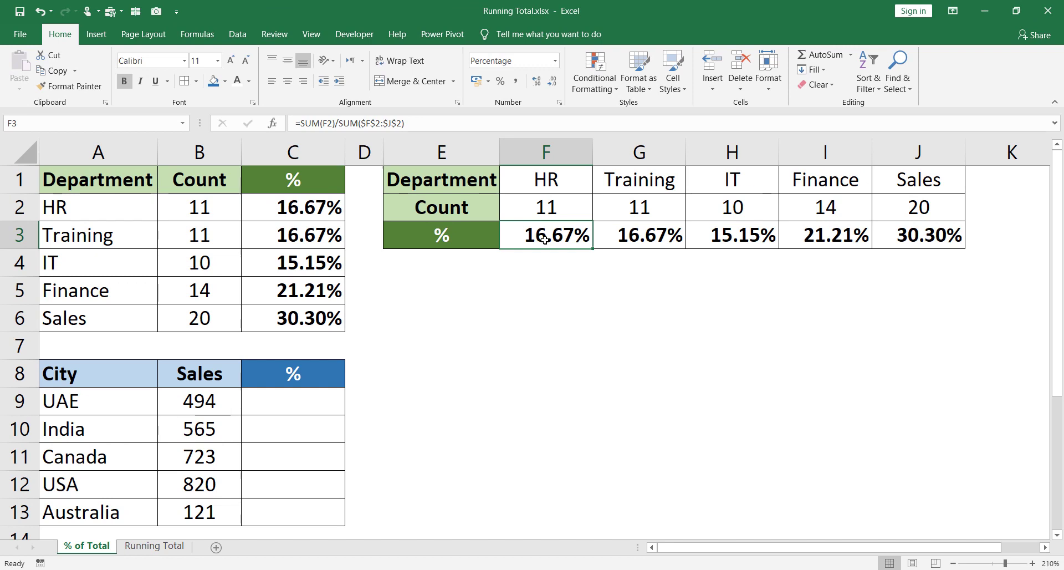
pyautogui.hotkey('ctrl', 'pagedown')
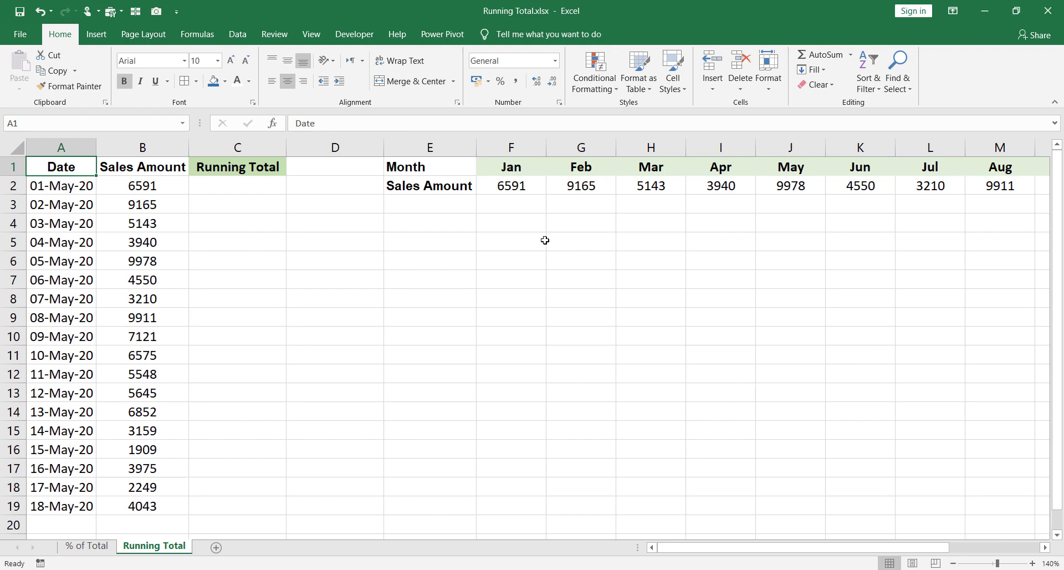
pyautogui.hotkey('ctrl', 'pageup')
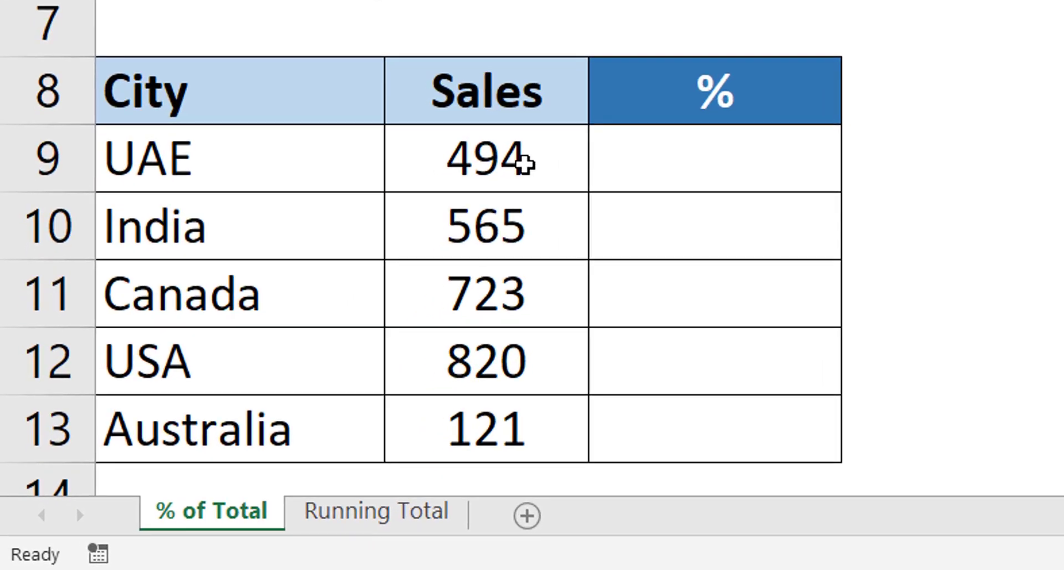
# - Apply column % Total to Sales B9:B13, giving 18.14%, 20.75%, 26.55%, 30.11% and 4.44% in C9:C13
pyautogui.click(523, 163)
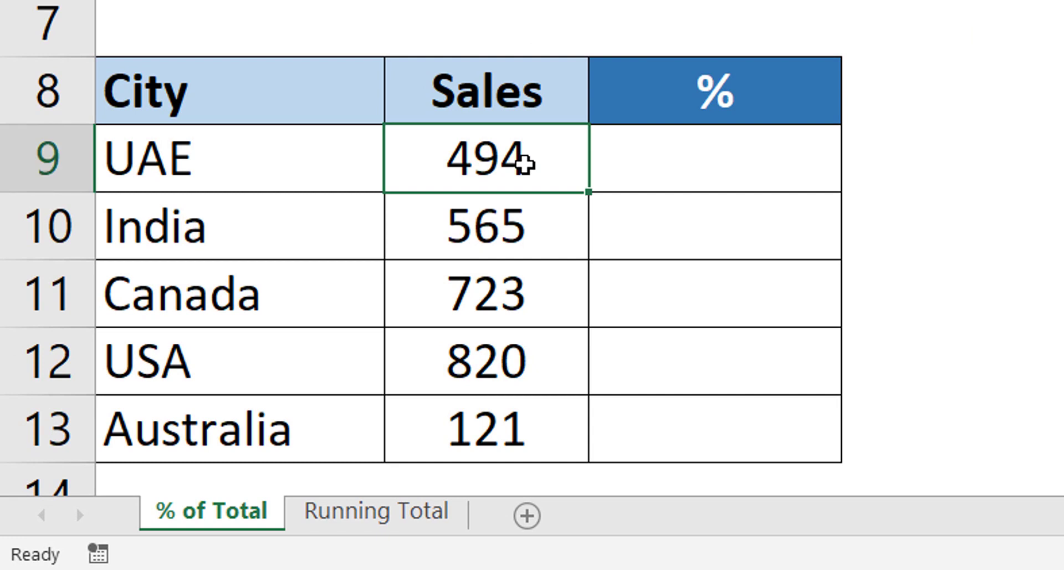
pyautogui.moveTo(525, 162); pyautogui.dragTo(528, 409)
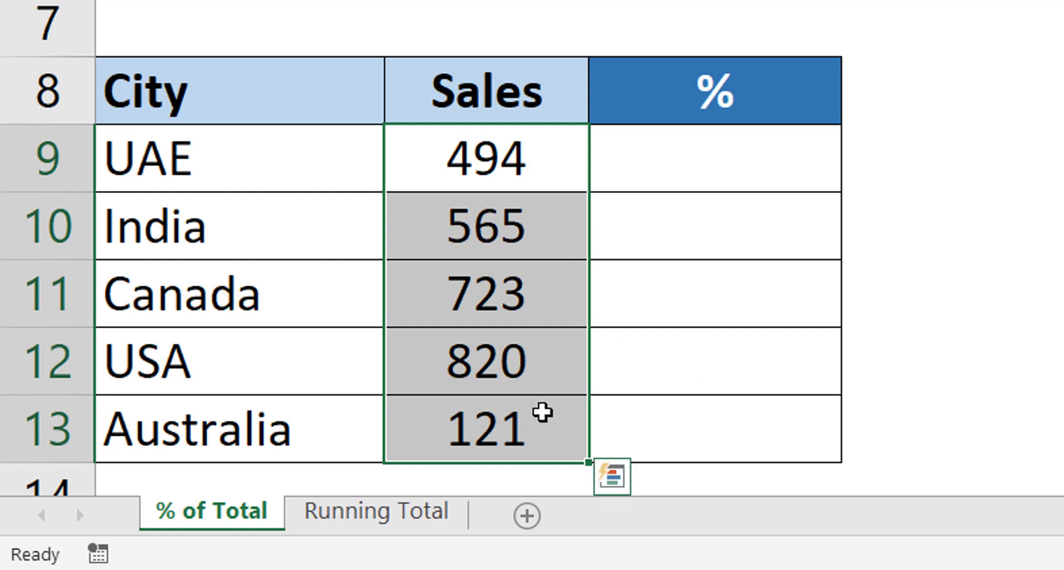
pyautogui.hotkey('ctrl', 'q')
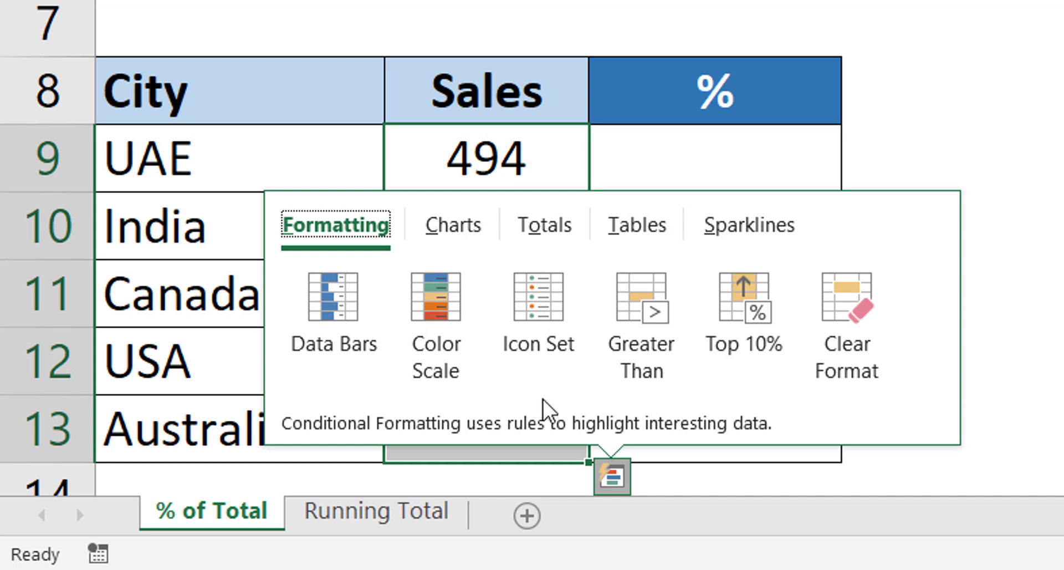
pyautogui.click(550, 238)
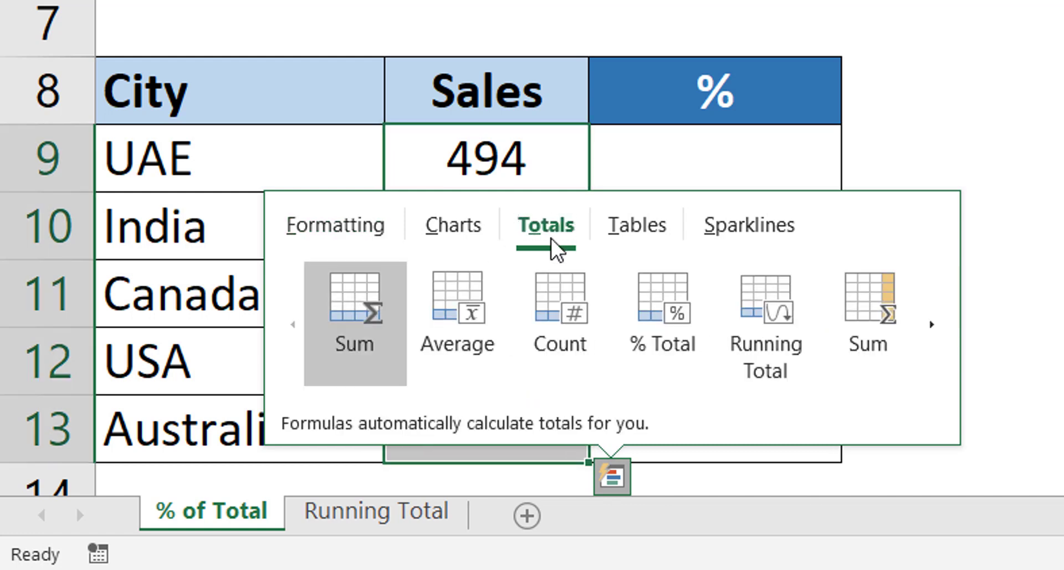
pyautogui.click(936, 335)
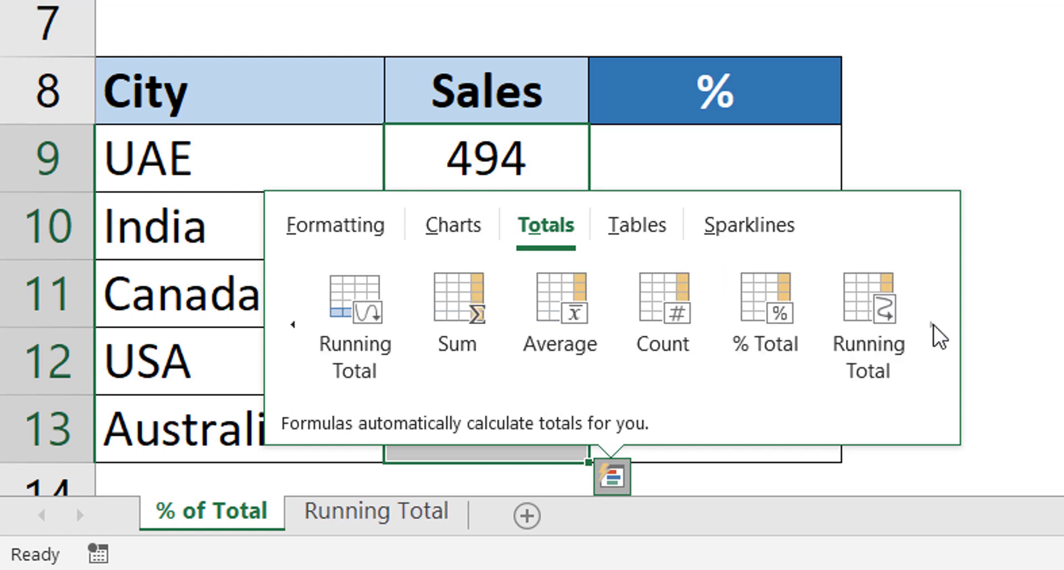
pyautogui.click(779, 320)
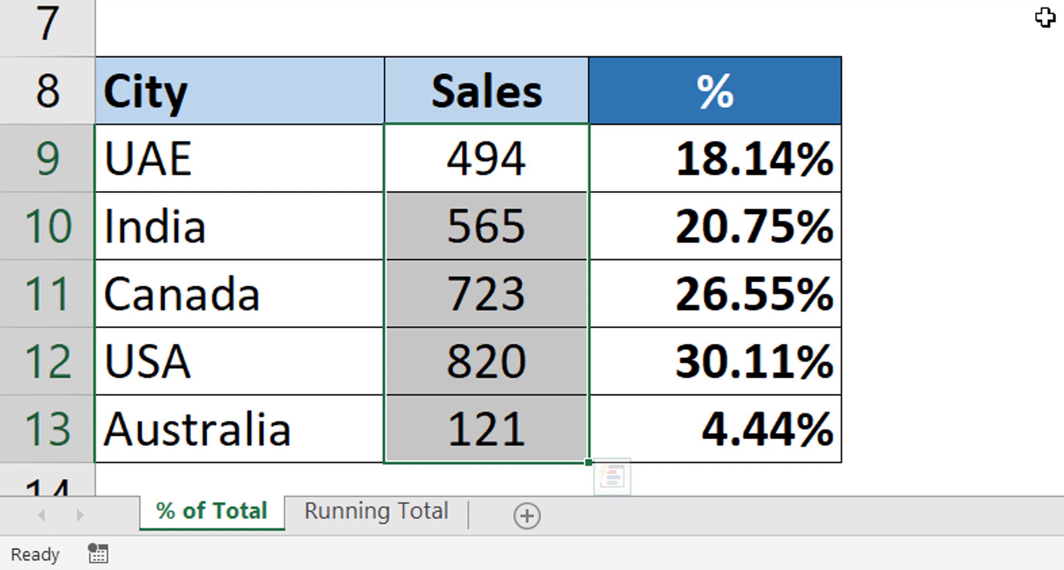
pyautogui.click(1044, 140)
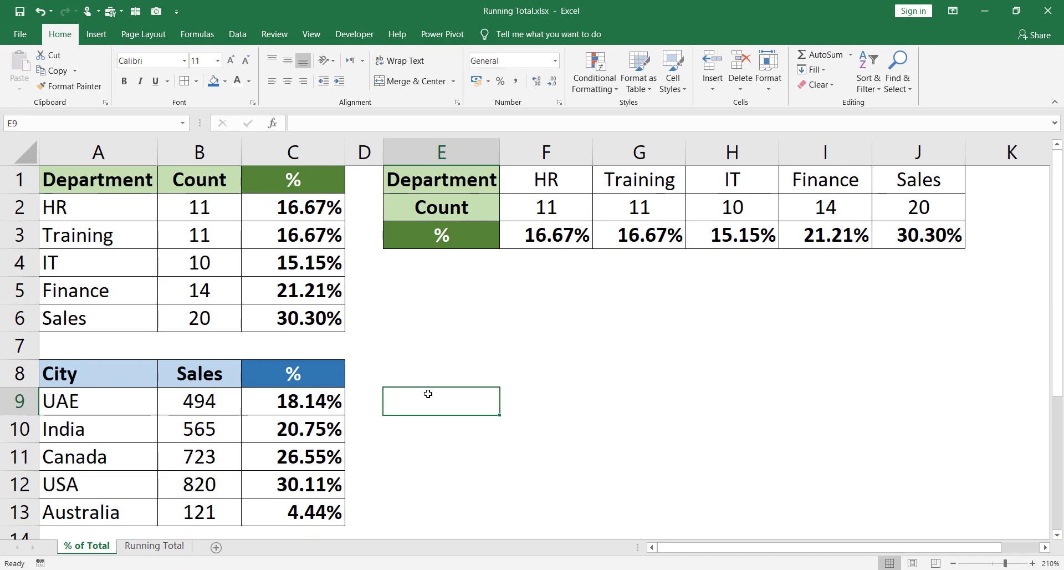
# - Move to the Running Total sheet and select sales amounts B2:B4 to preview their cumulative sum
pyautogui.hotkey('ctrl', 'pagedown')
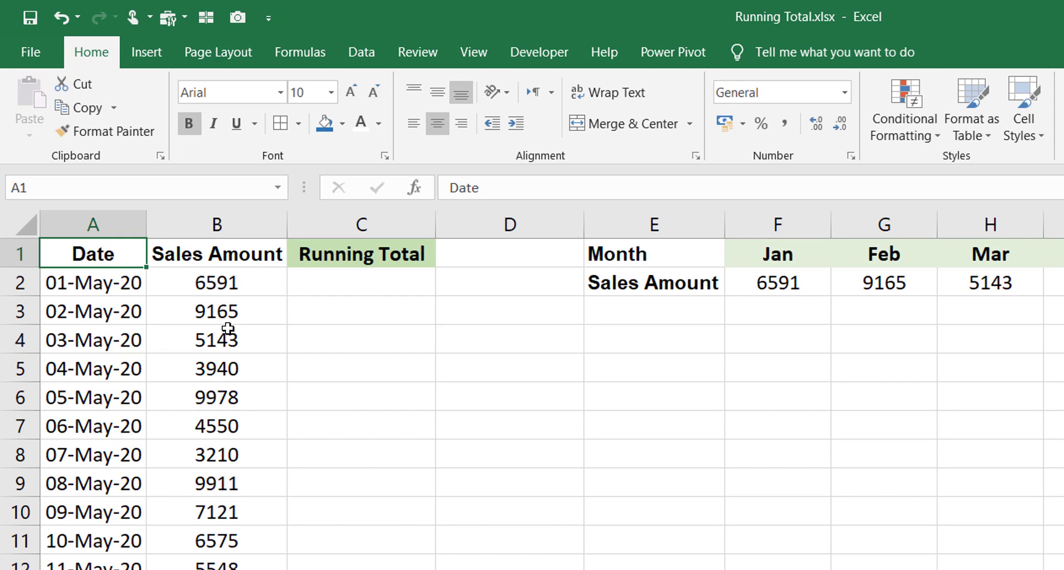
pyautogui.moveTo(107, 284); pyautogui.dragTo(205, 466)
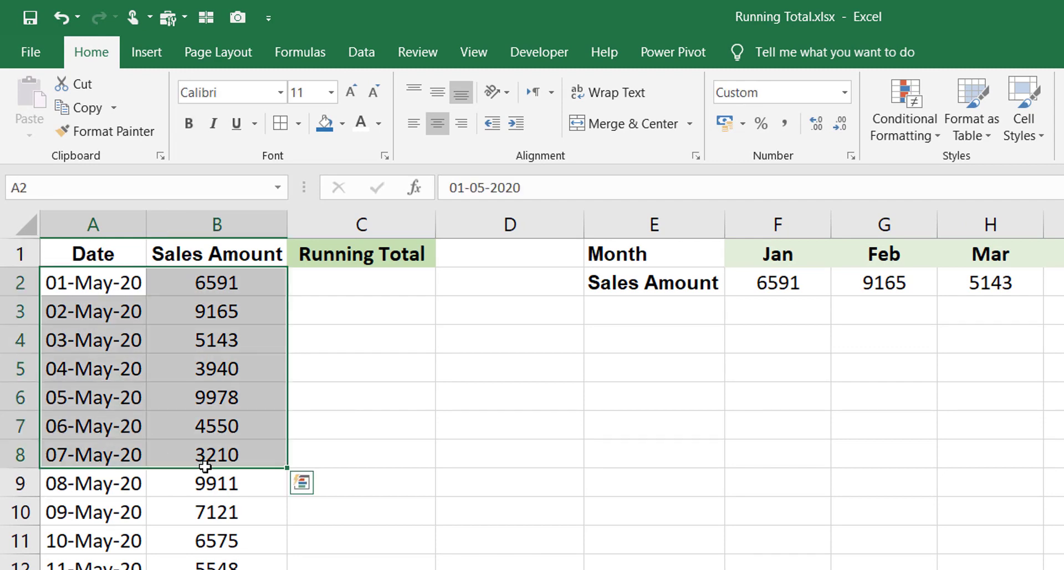
pyautogui.click(363, 281)
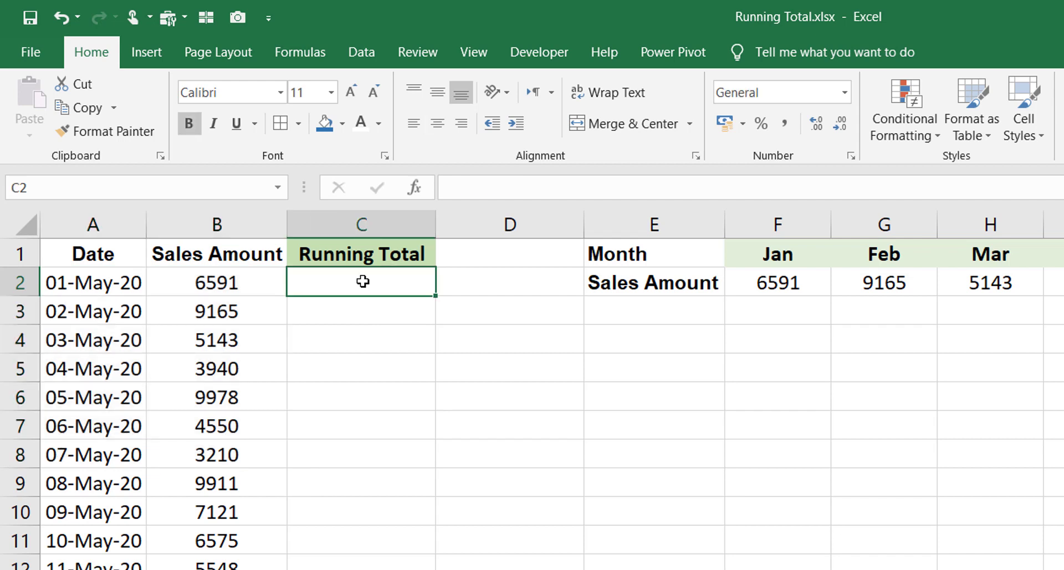
pyautogui.click(259, 285)
pyautogui.moveTo(259, 285); pyautogui.dragTo(259, 311)
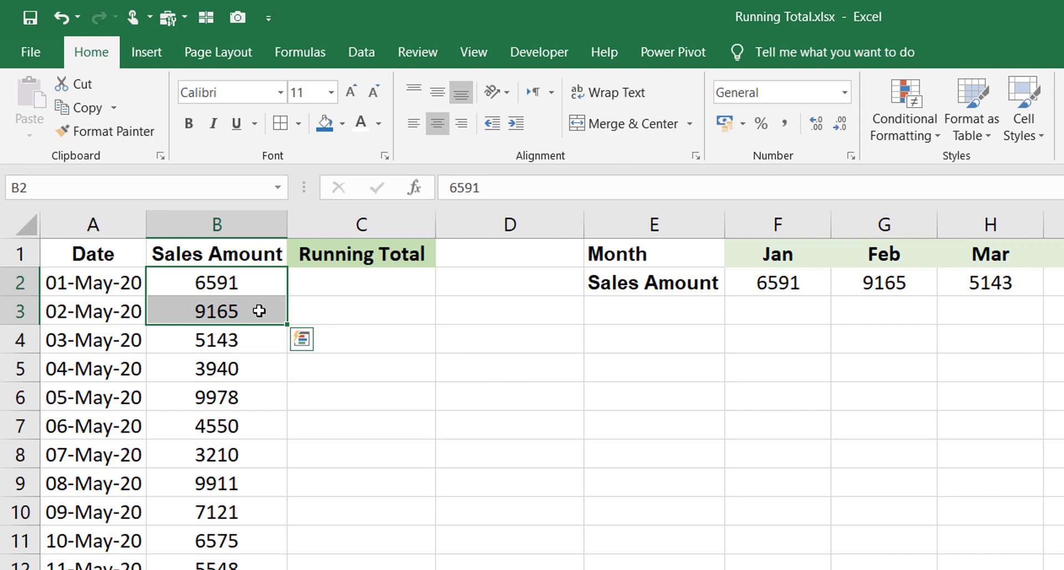
pyautogui.hotkey('shift', 'Down')
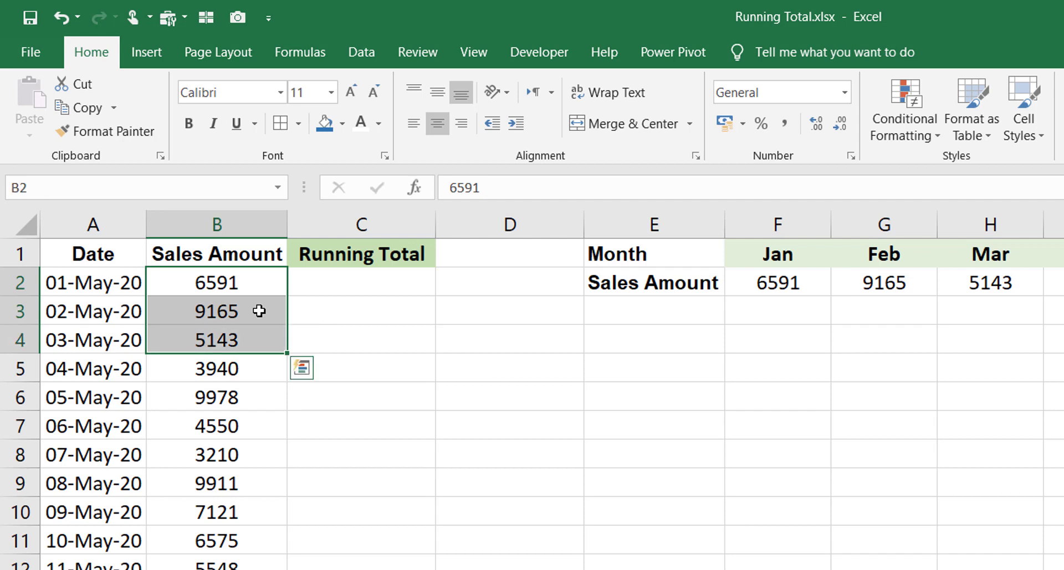
pyautogui.click(338, 290)
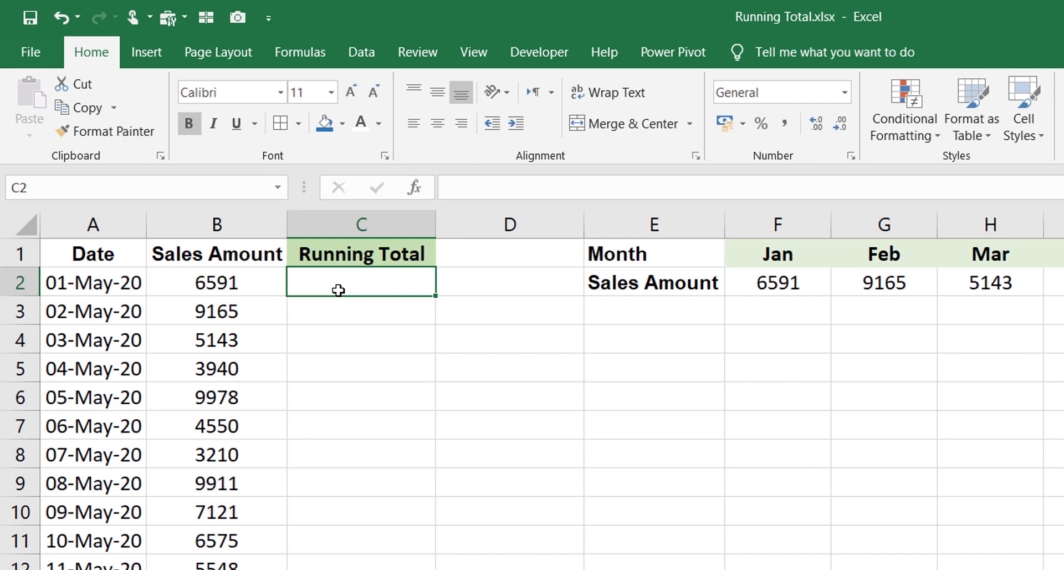
# - Apply column Running Total to daily sales B2:B19, filling C2:C19 from 6591 up to 99564
pyautogui.click(269, 288)
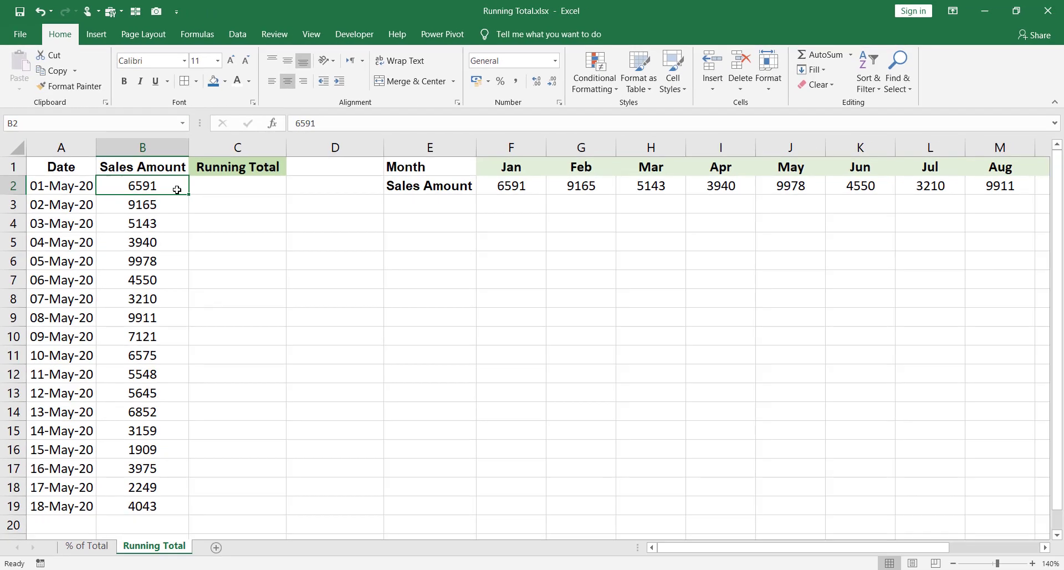
pyautogui.hotkey('ctrl', 'shift', 'Down')
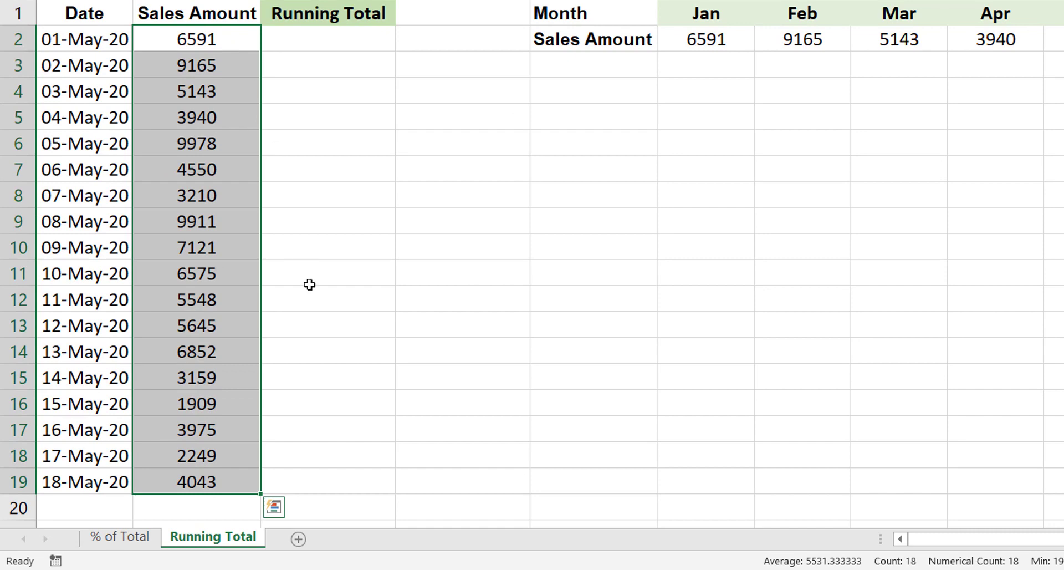
pyautogui.click(275, 508)
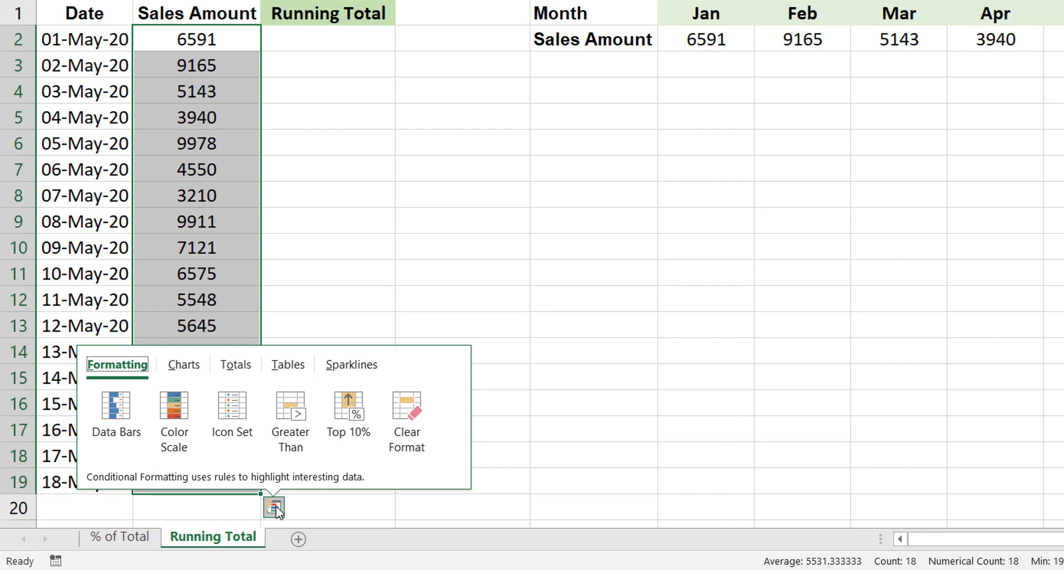
pyautogui.click(237, 367)
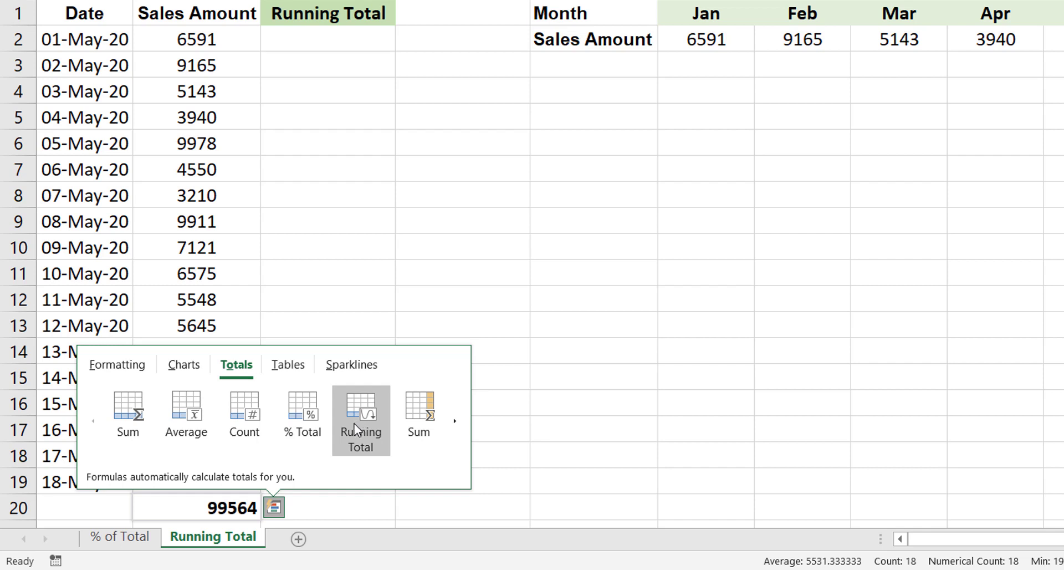
pyautogui.click(454, 413)
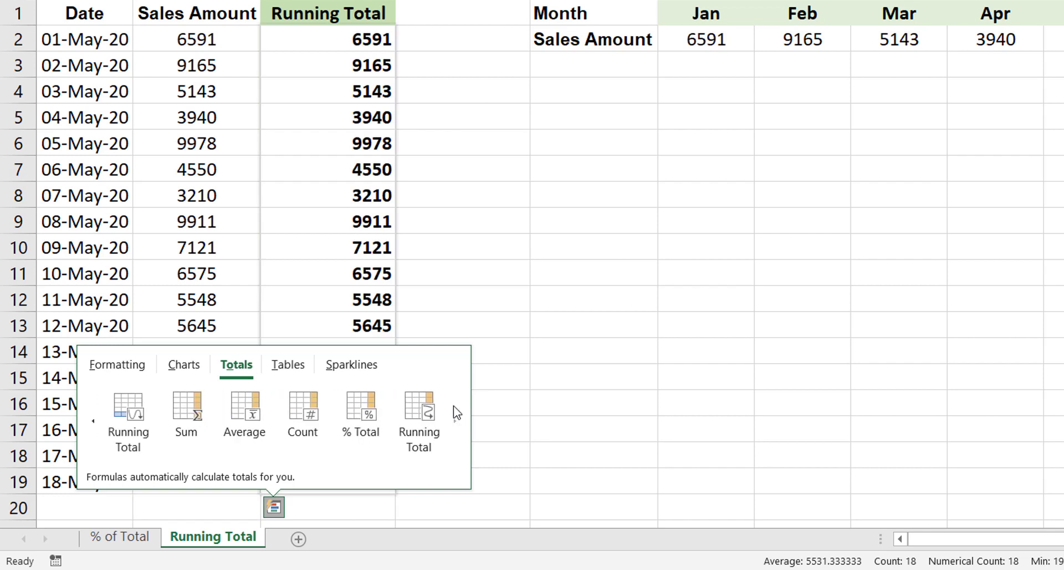
pyautogui.click(425, 413)
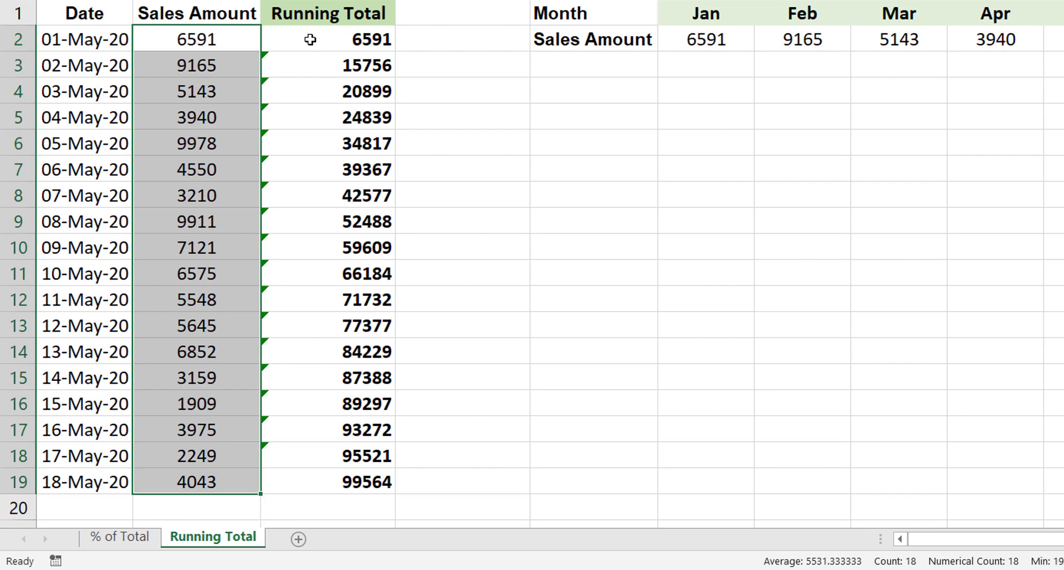
pyautogui.click(310, 40)
pyautogui.click(307, 65)
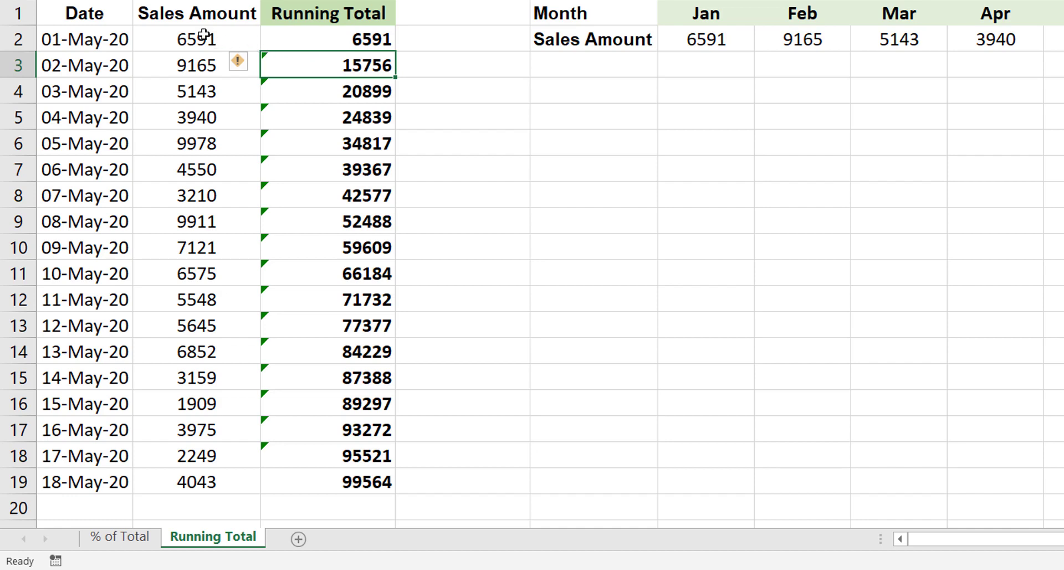
pyautogui.click(204, 35)
pyautogui.moveTo(204, 34); pyautogui.dragTo(206, 65)
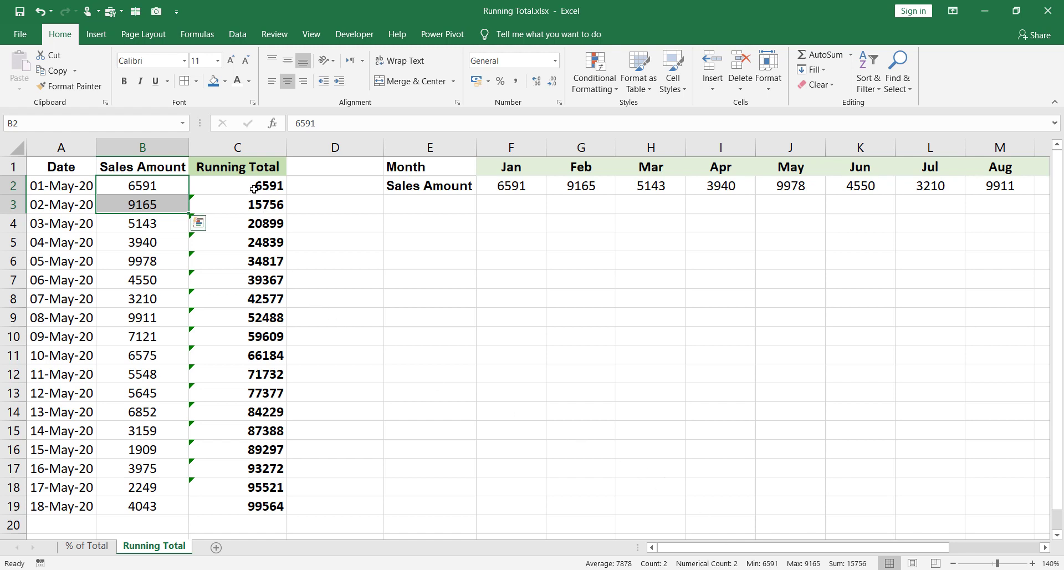
pyautogui.moveTo(155, 185); pyautogui.dragTo(155, 219)
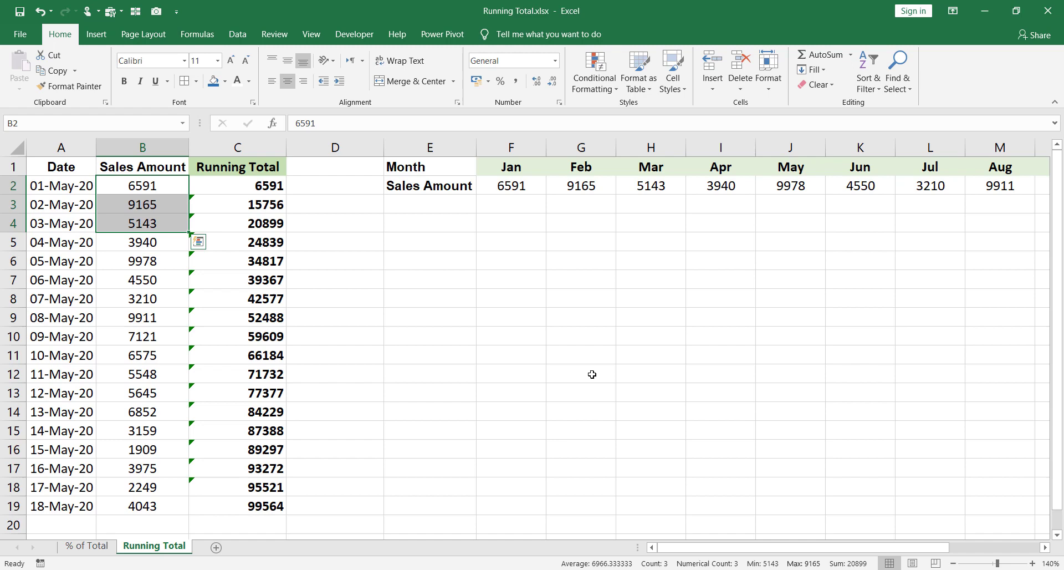
pyautogui.click(954, 564)
pyautogui.click(954, 564)
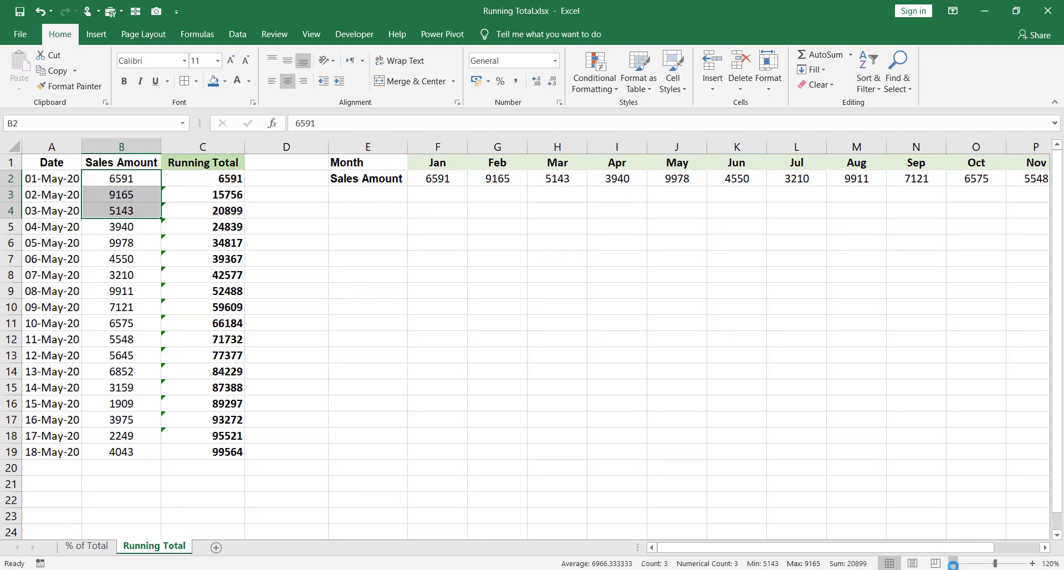
# - Apply the row Running Total to monthly sales F2:Q2, giving 6591 for Jan through 77377 for Dec
pyautogui.click(1045, 547)
pyautogui.click(1045, 547)
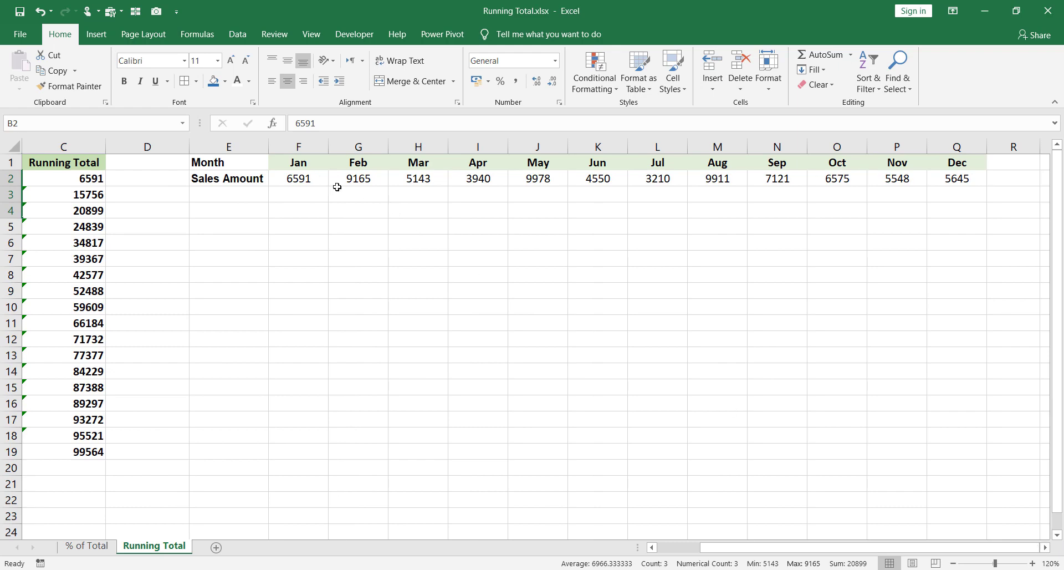
pyautogui.click(316, 181)
pyautogui.hotkey('ctrl', 'shift', 'Right')
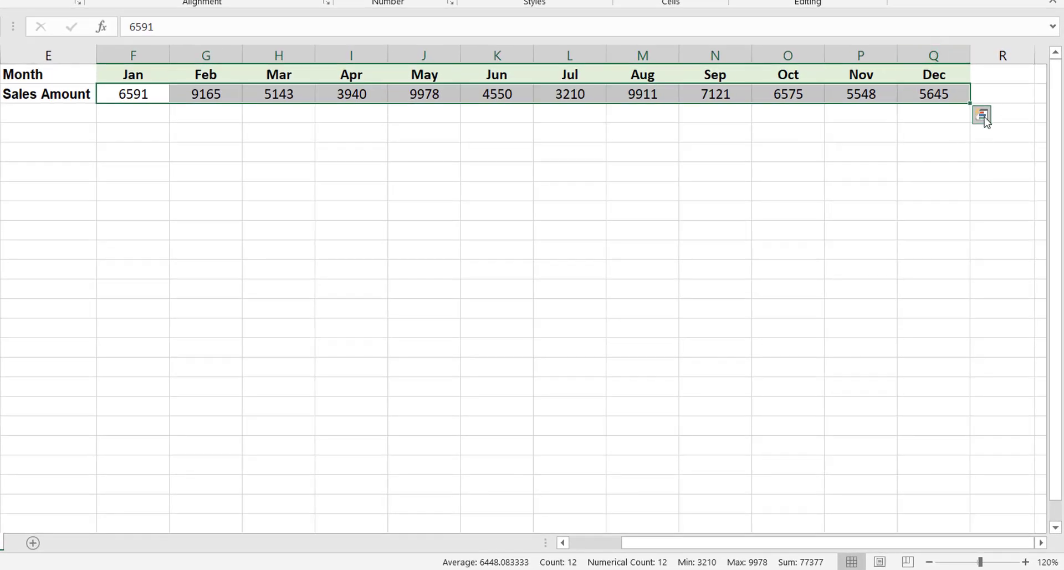
pyautogui.click(983, 115)
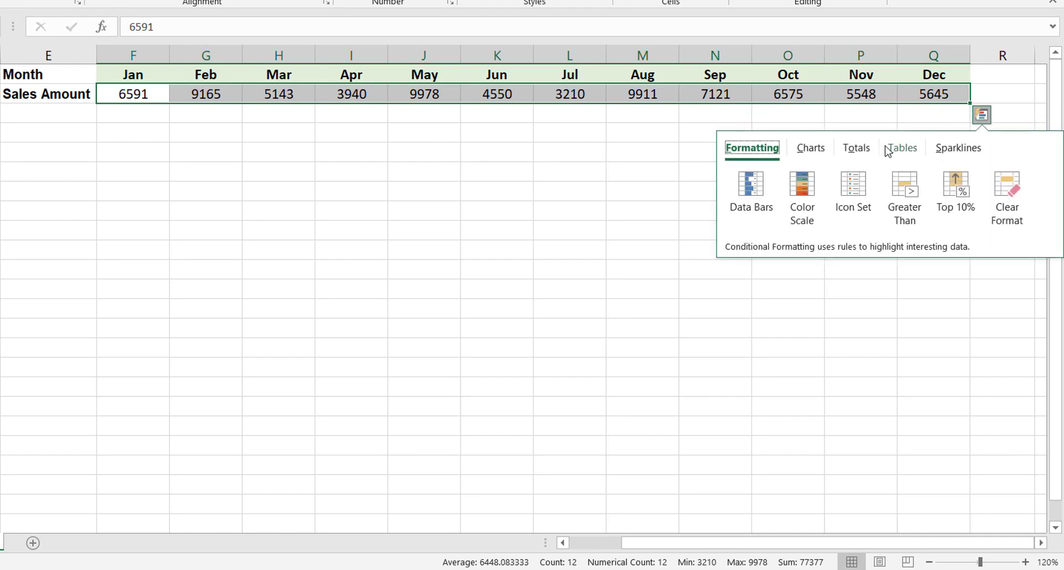
pyautogui.click(867, 148)
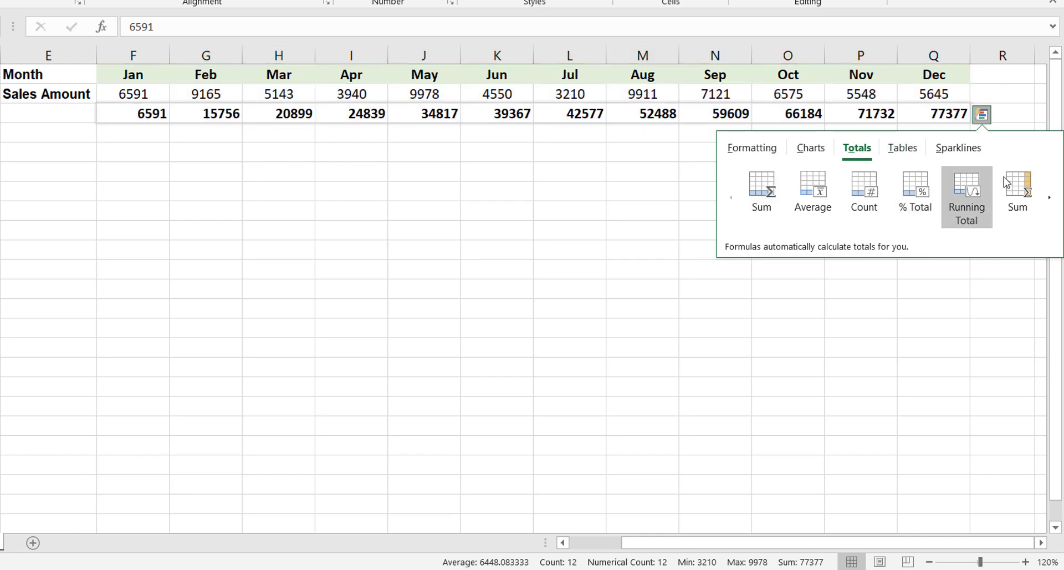
pyautogui.click(973, 197)
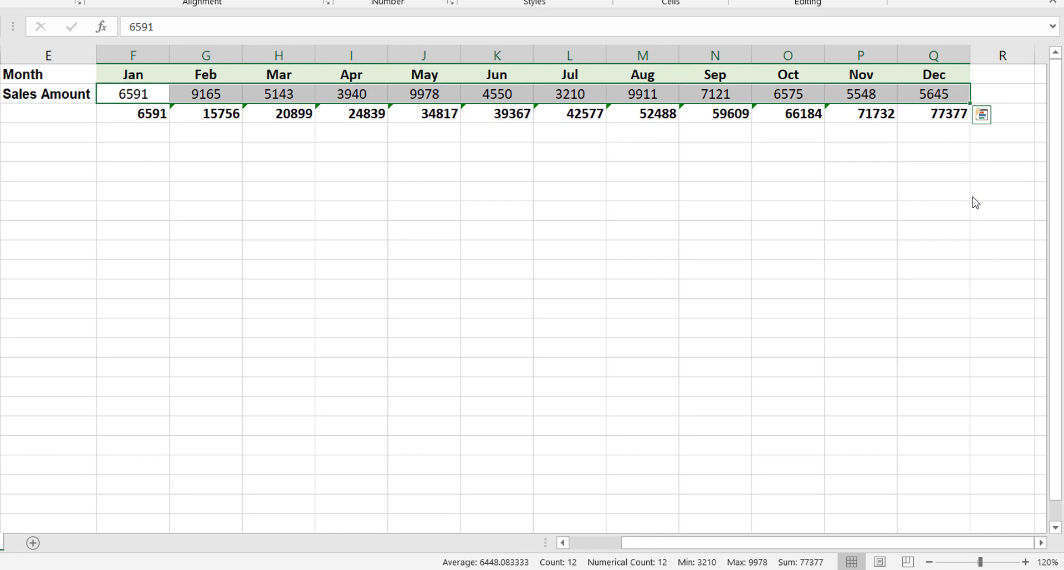
# - Inspect F3's formula =SUM($F$2:F2) without changing it, then return to the sheet's top-left
pyautogui.press('Down')
pyautogui.hotkey('ctrl', 'shift', 'Right')
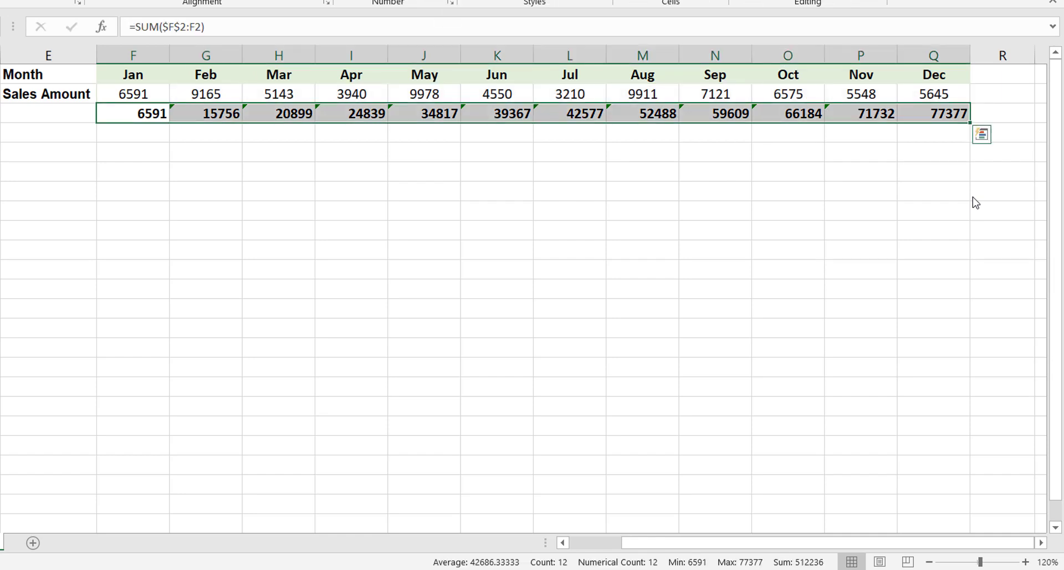
pyautogui.hotkey('ctrl', 'shift', 'Left')
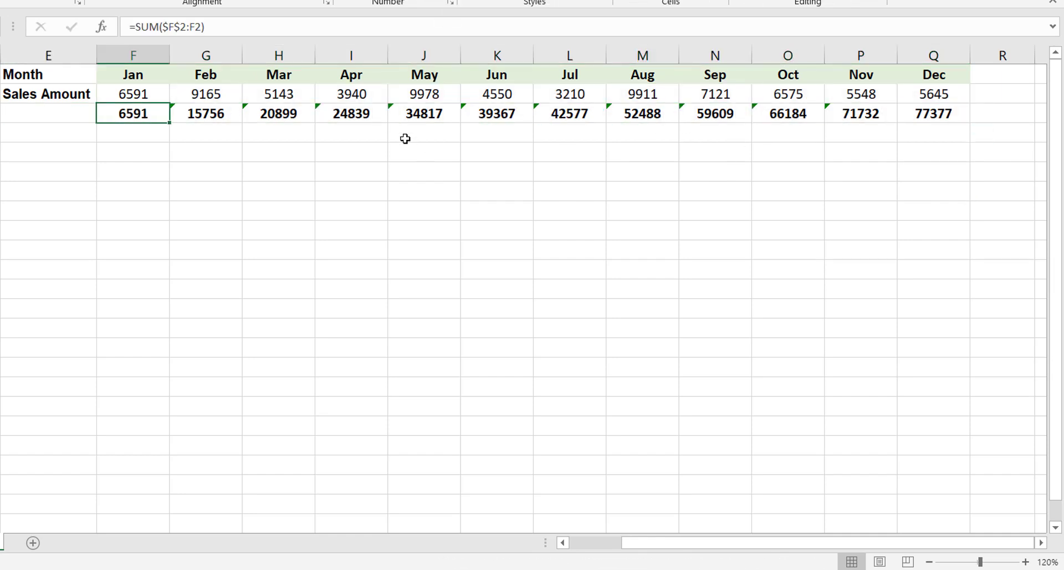
pyautogui.doubleClick(146, 114)
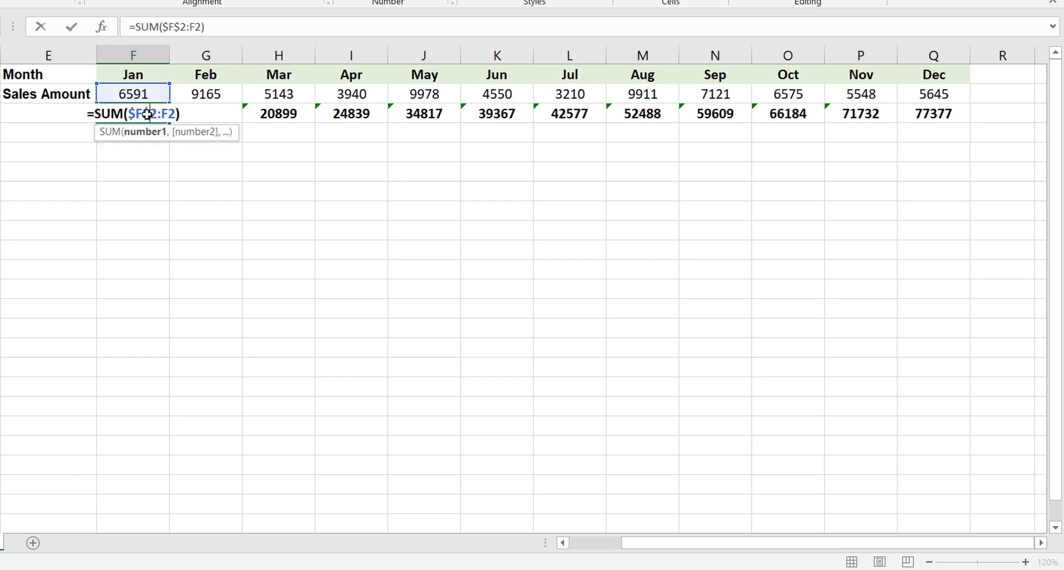
pyautogui.press('Escape')
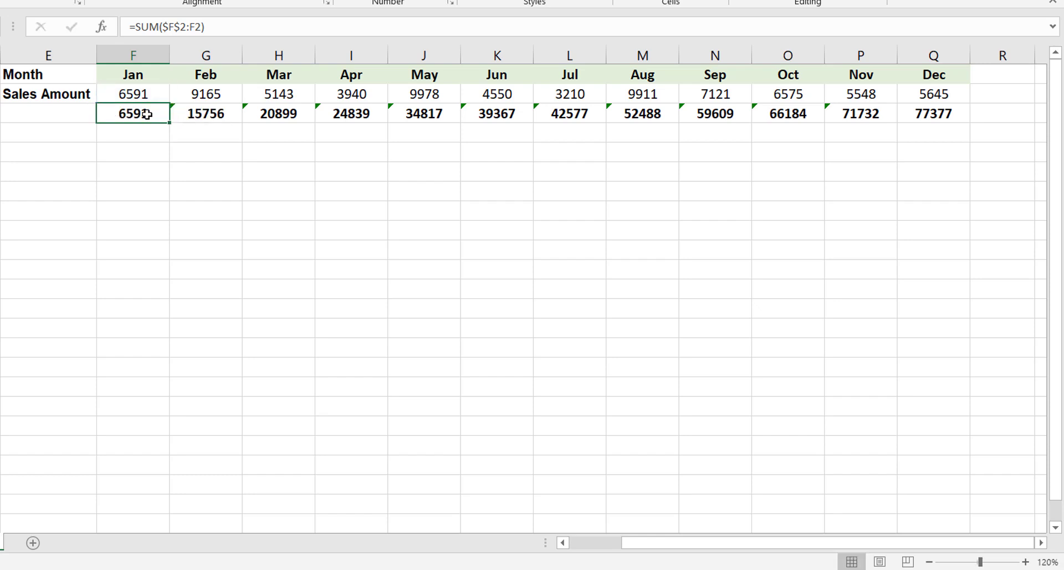
pyautogui.press('Home')
# - Go to the % of Total sheet and open C2's formula =SUM(B2)/SUM($B$2:$B$6)
pyautogui.hotkey('ctrl', 'Home')
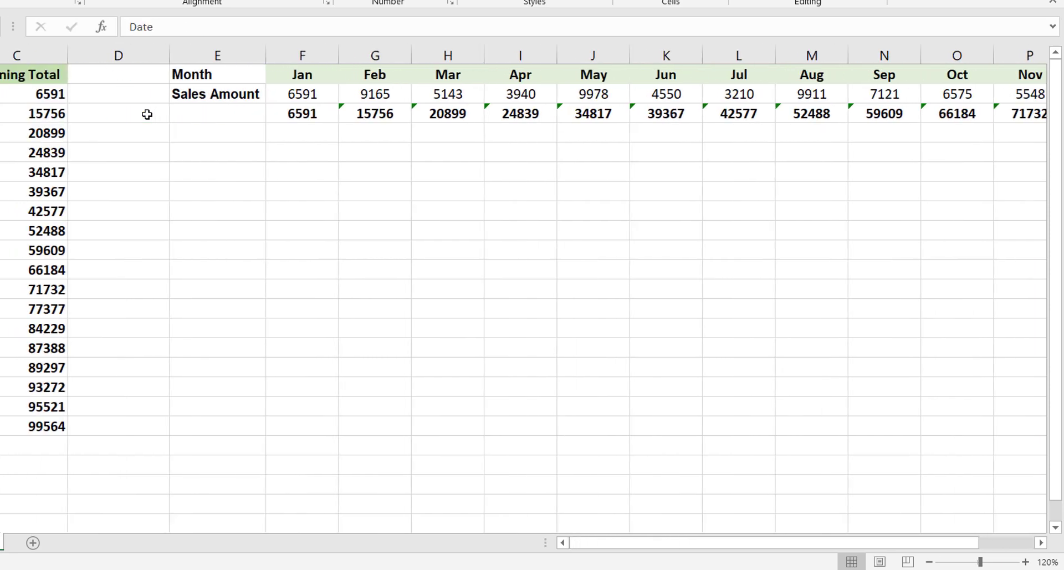
pyautogui.hotkey('ctrl', 'pagedown')
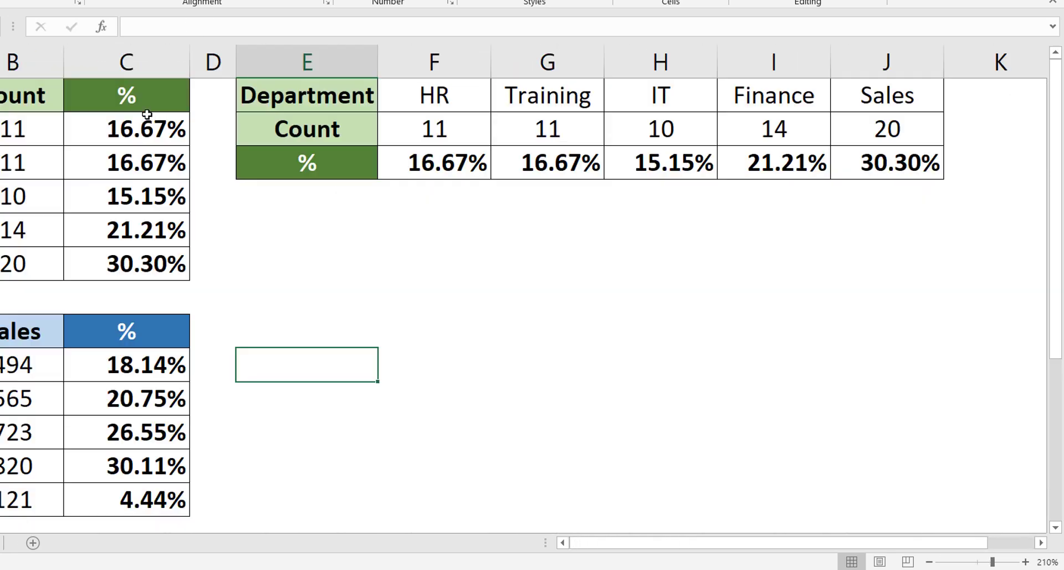
pyautogui.press('Left')
pyautogui.press('Up')
pyautogui.press('Up')
pyautogui.press('Up')
pyautogui.press('Up')
pyautogui.press('Up')
pyautogui.press('Up')
pyautogui.press('Up')
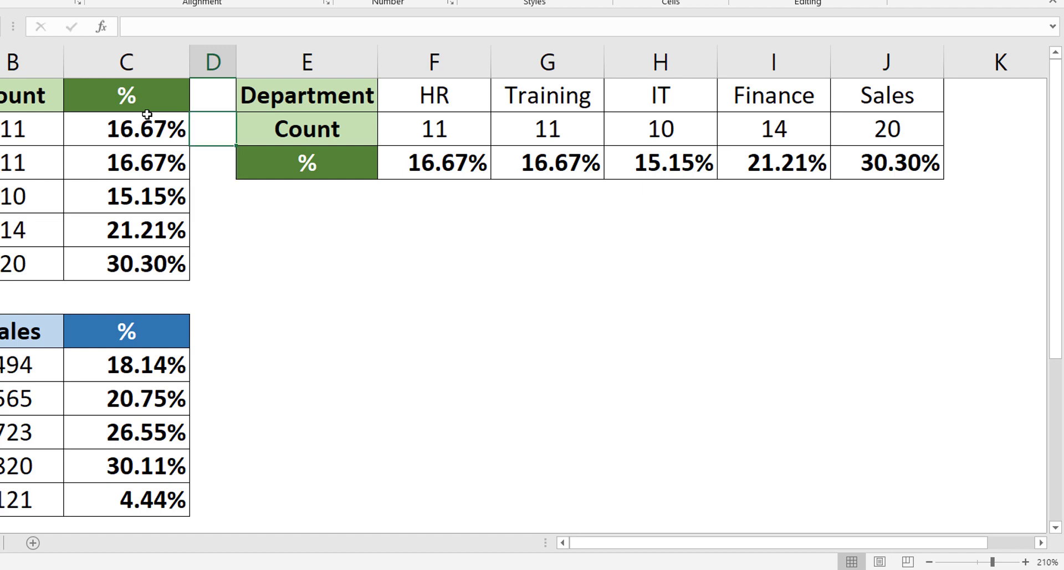
pyautogui.press('Left')
pyautogui.press('F2')
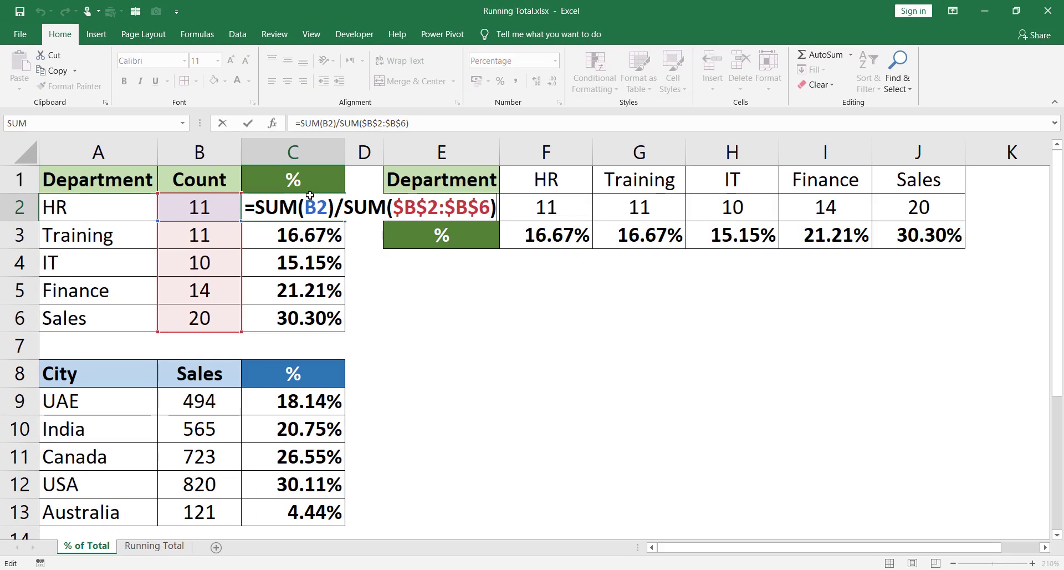